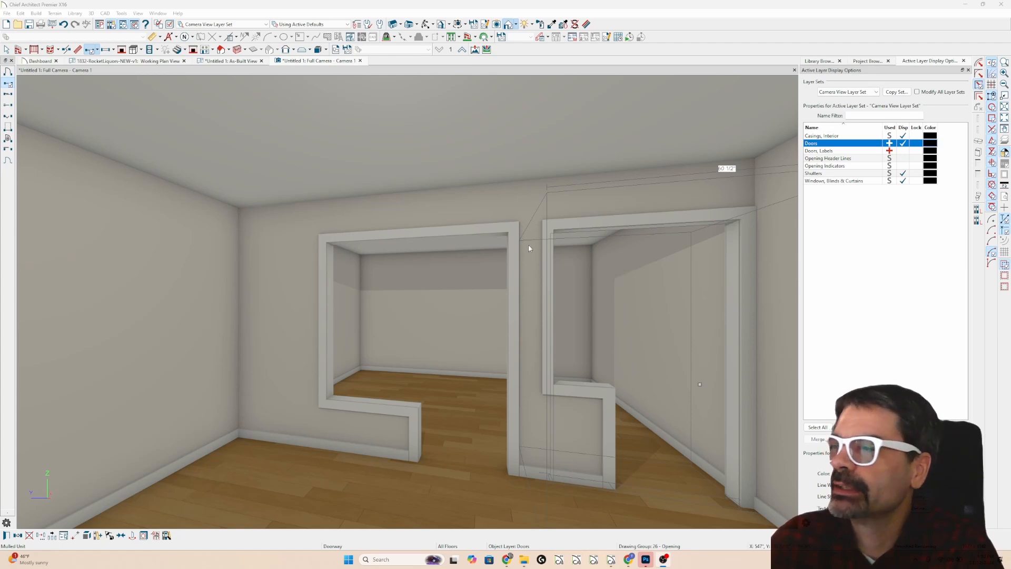
click(578, 226)
key(Escape)
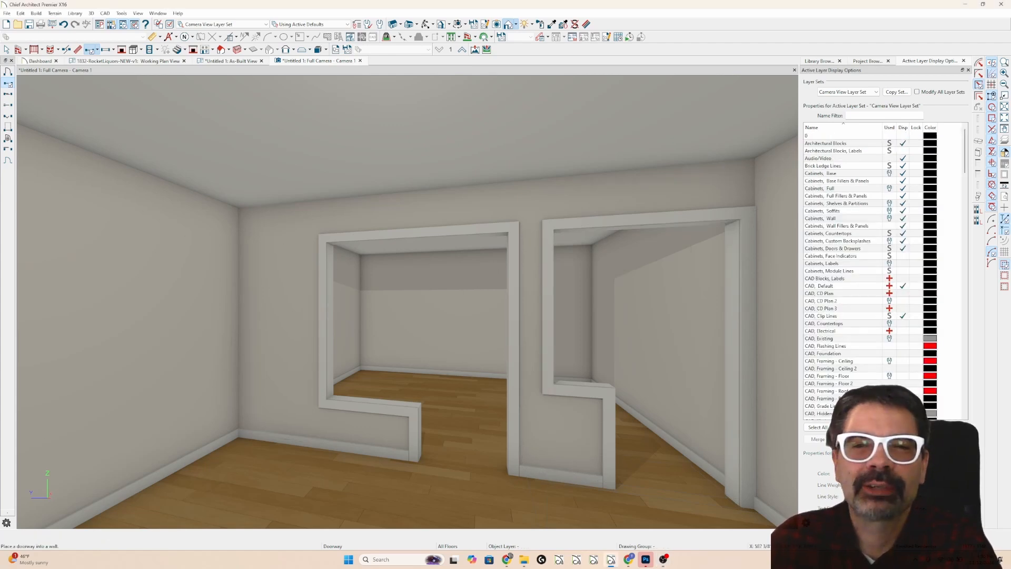
click(416, 232)
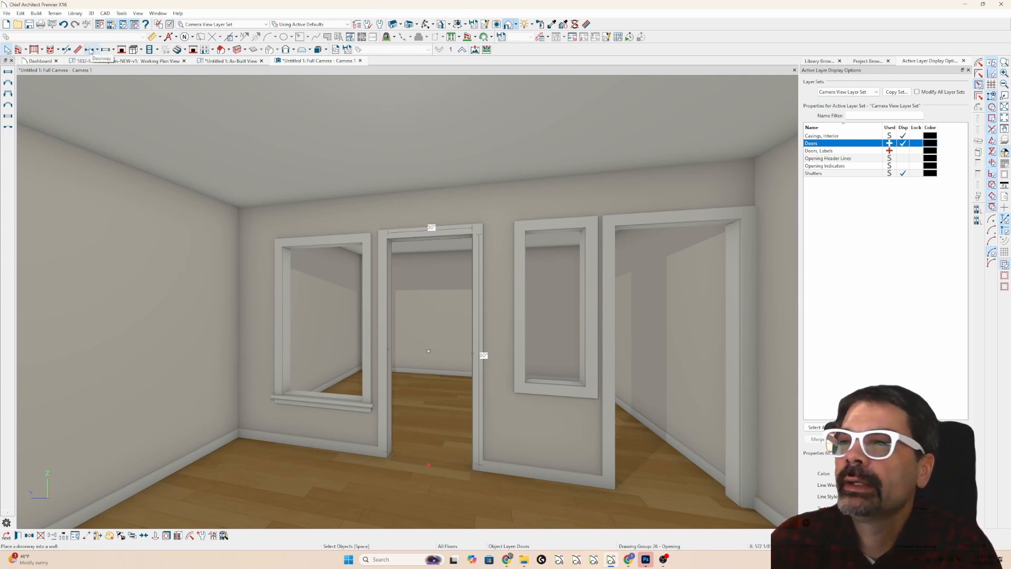
click(90, 51)
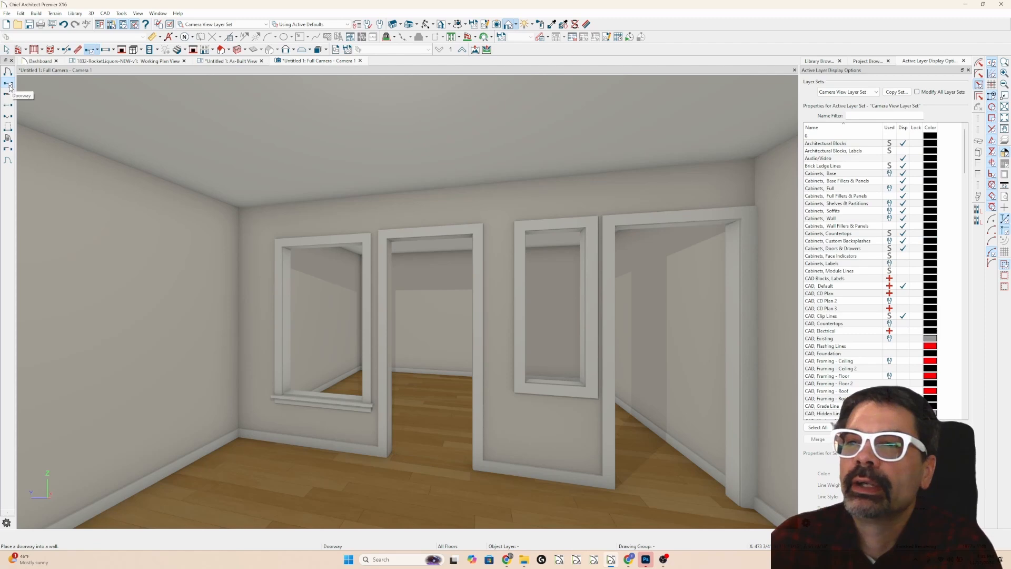
click(108, 51)
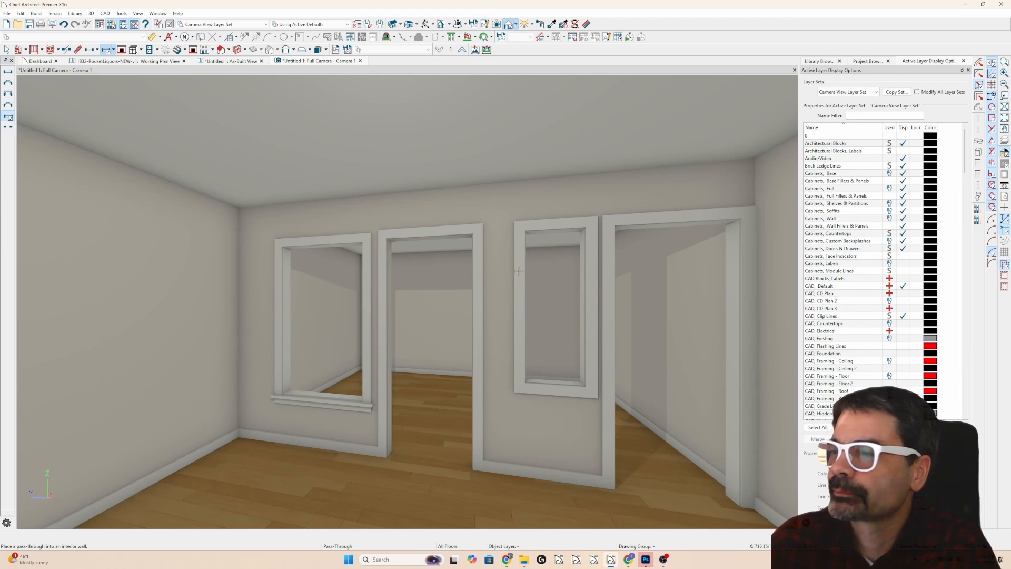
Step: Delete the raised opening from the wall section between the two doorways
key(space)
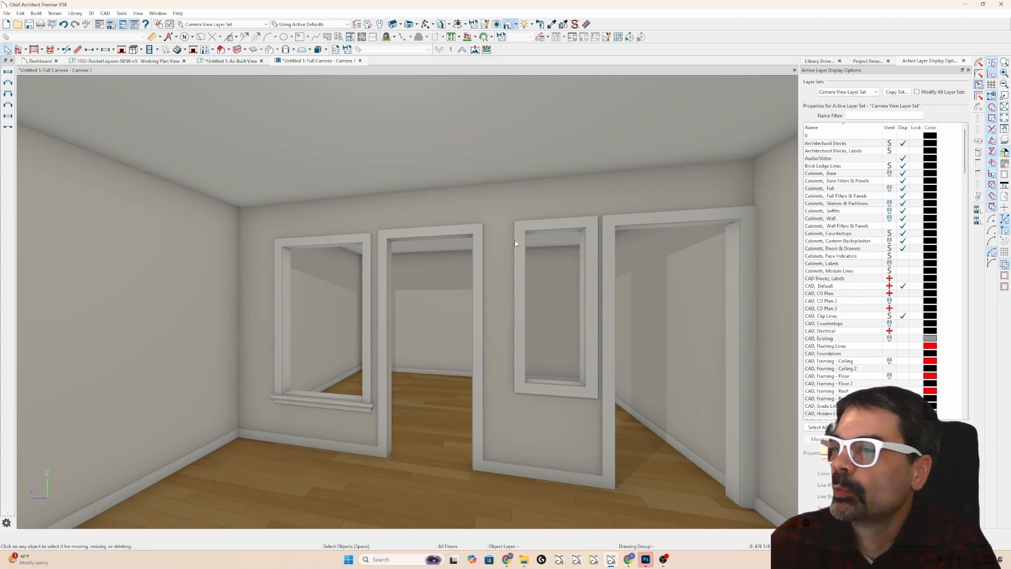
click(529, 228)
key(Delete)
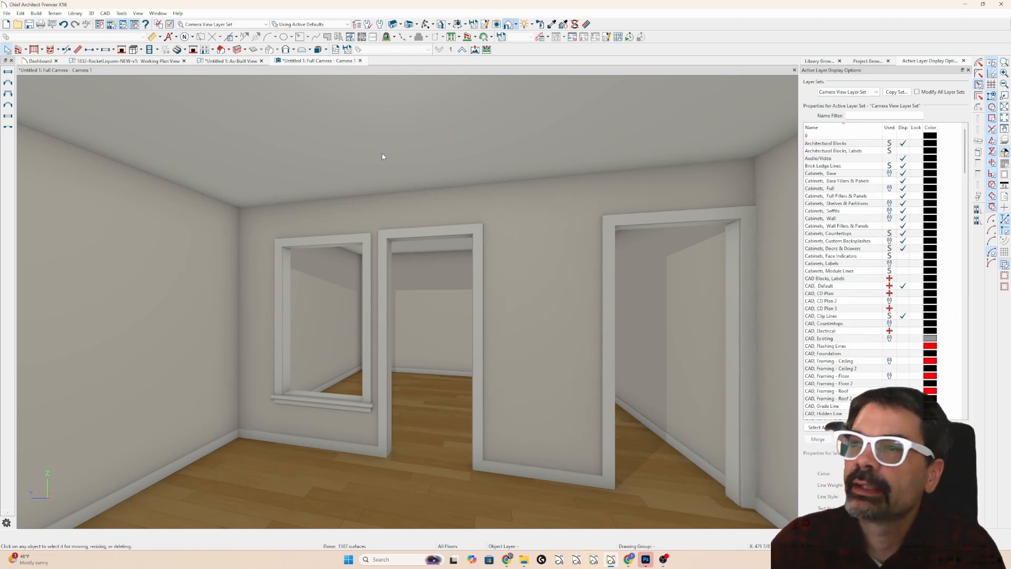
Step: Place a new doorway in the solid wall section between the two existing doorways
click(106, 50)
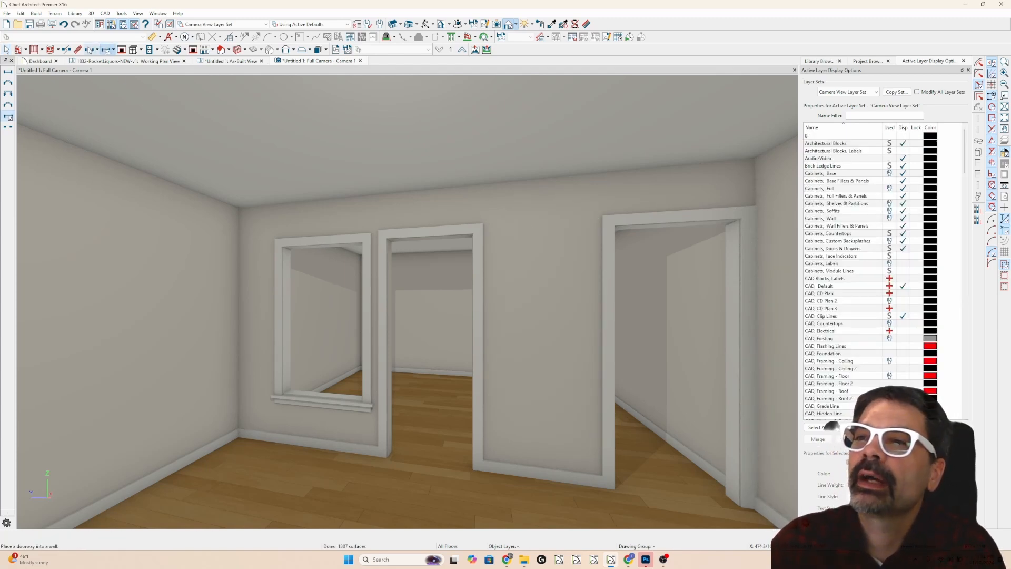
click(90, 50)
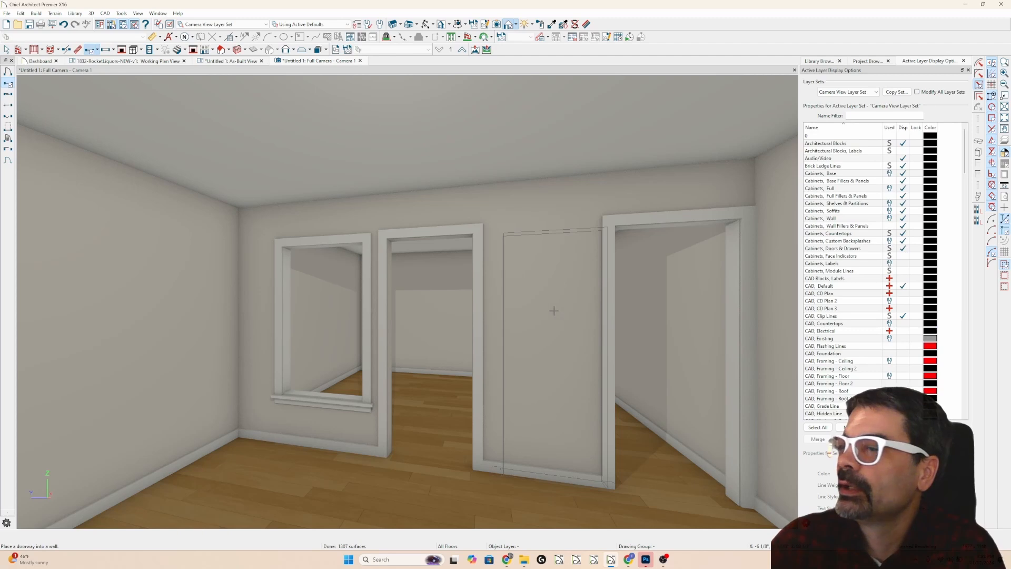
click(553, 312)
Step: Narrow the new doorway to about 23" from its left side and raise its bottom about 22 1/2" above the floor
click(540, 224)
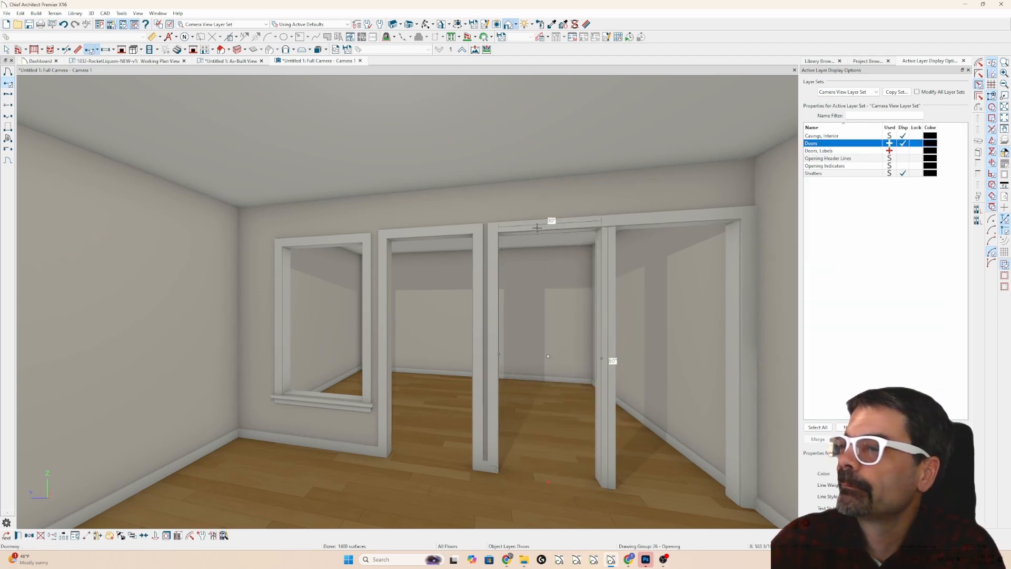
drag(519, 356, 522, 357)
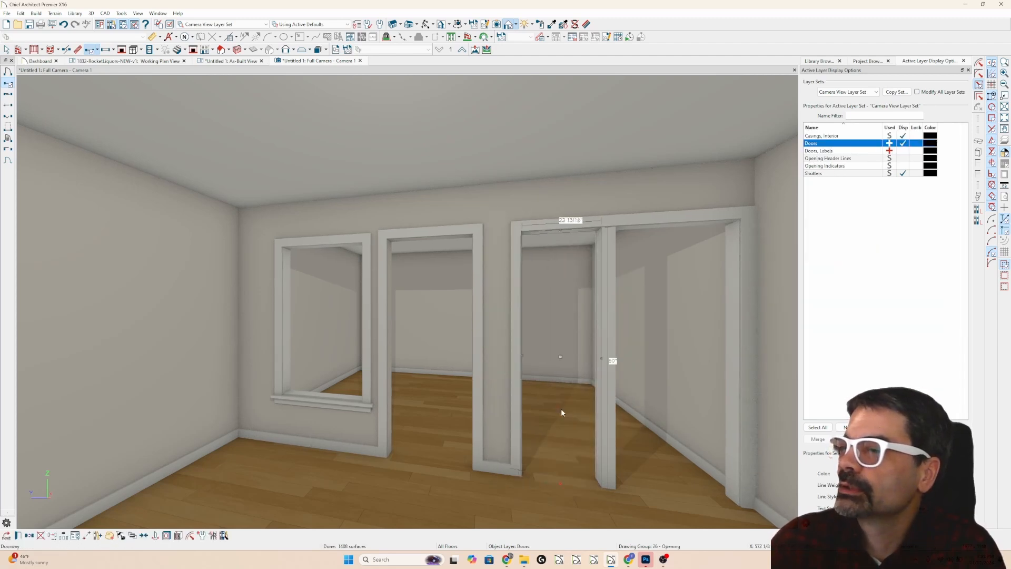
drag(560, 490, 559, 411)
key(Escape)
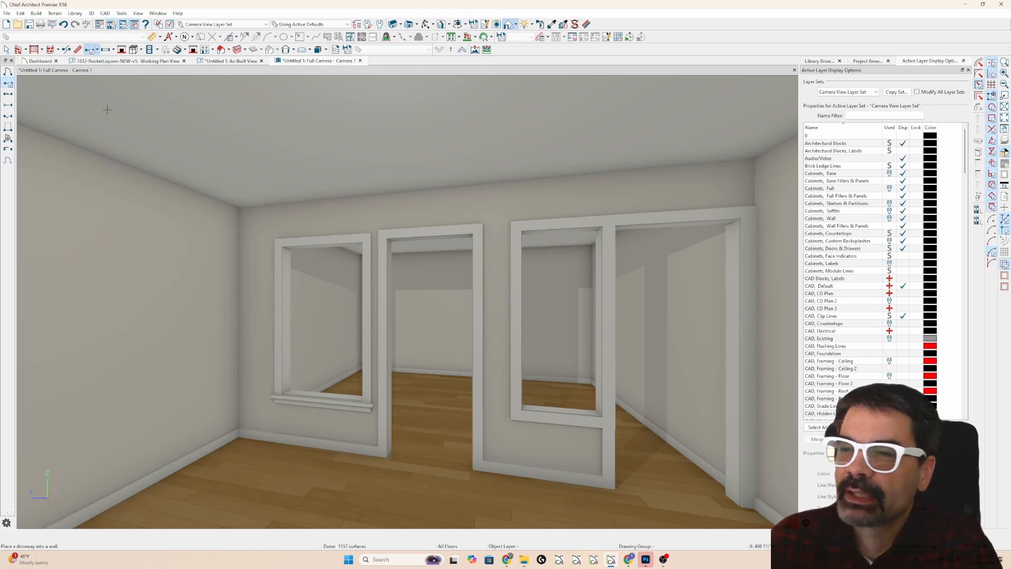
Step: Set the minimum separation in the window defaults to 0"
double_click(108, 51)
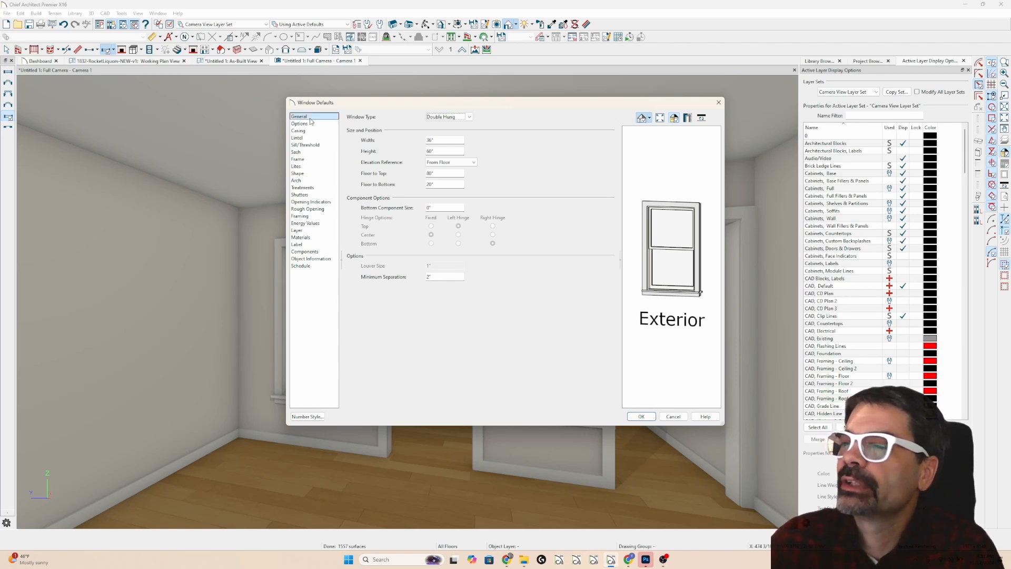
double_click(428, 277)
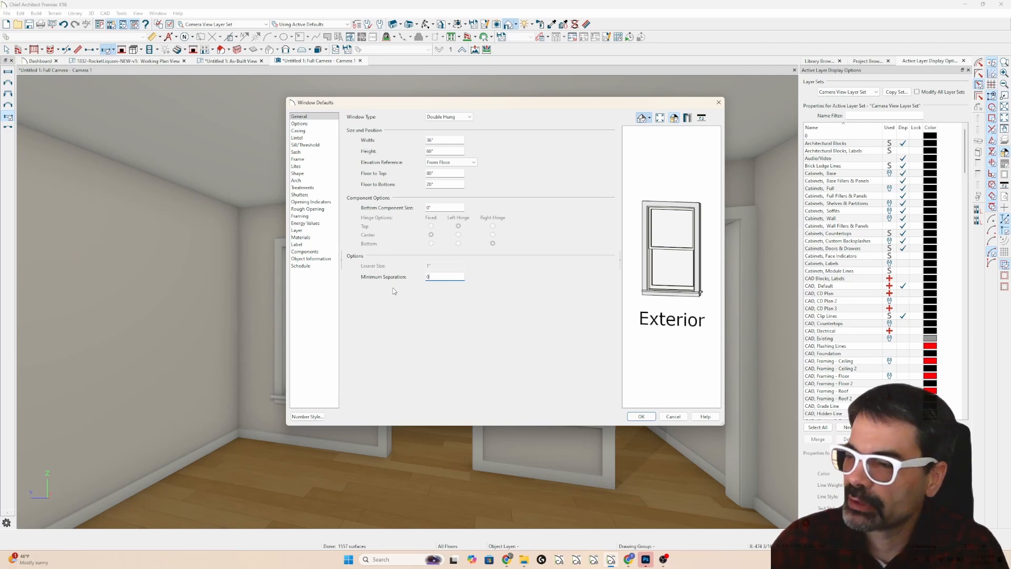
text(0)
key(Return)
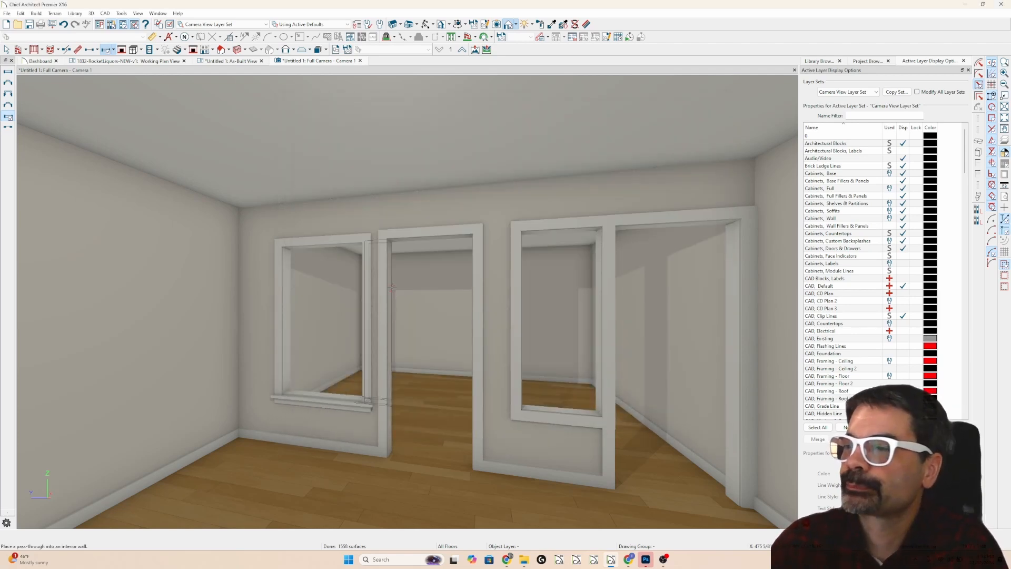
Step: Remove the frame from the left pass-through and move the opening right until it overlaps the adjacent doorway
key(space)
click(324, 245)
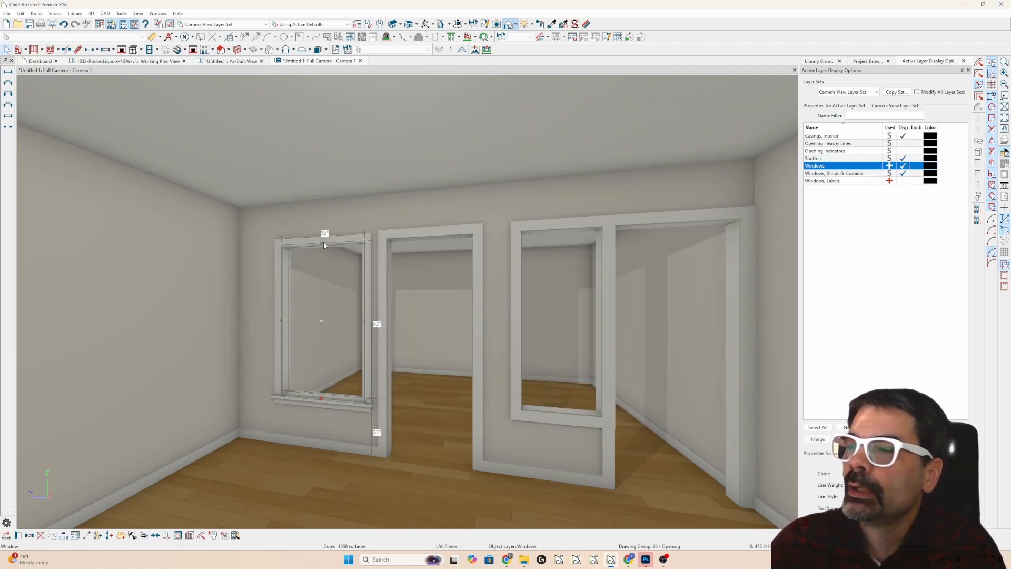
double_click(323, 244)
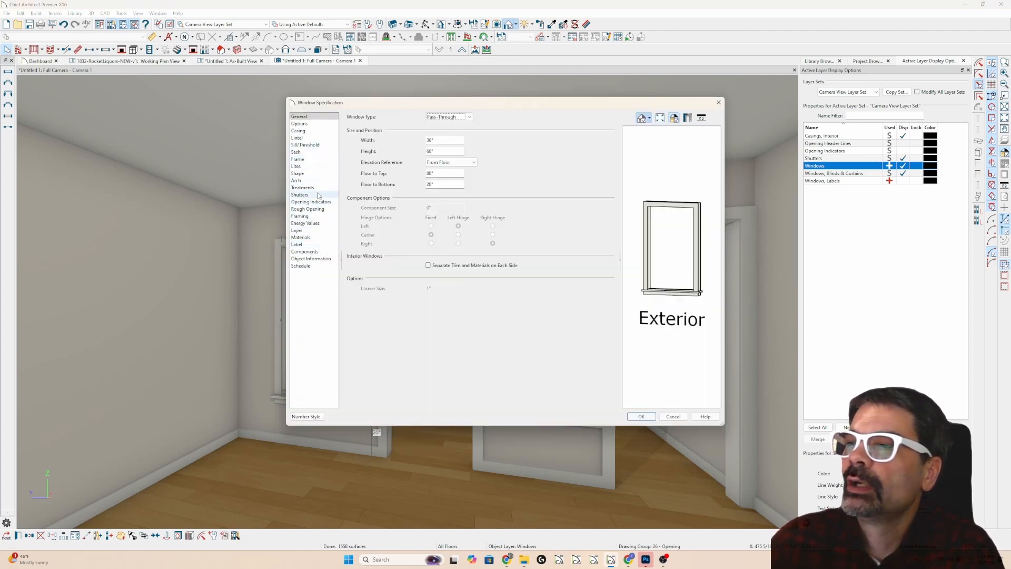
click(319, 160)
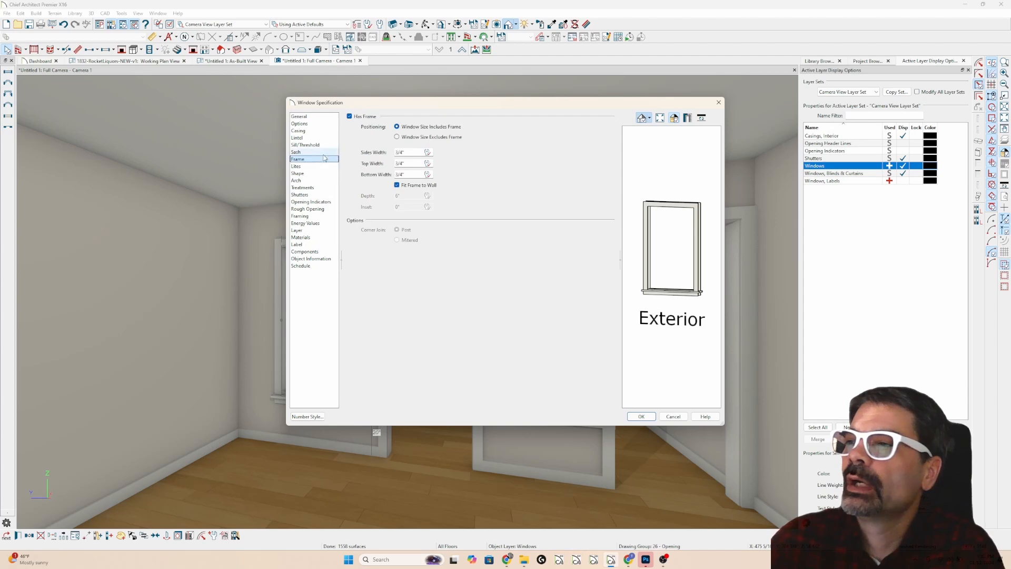
click(358, 119)
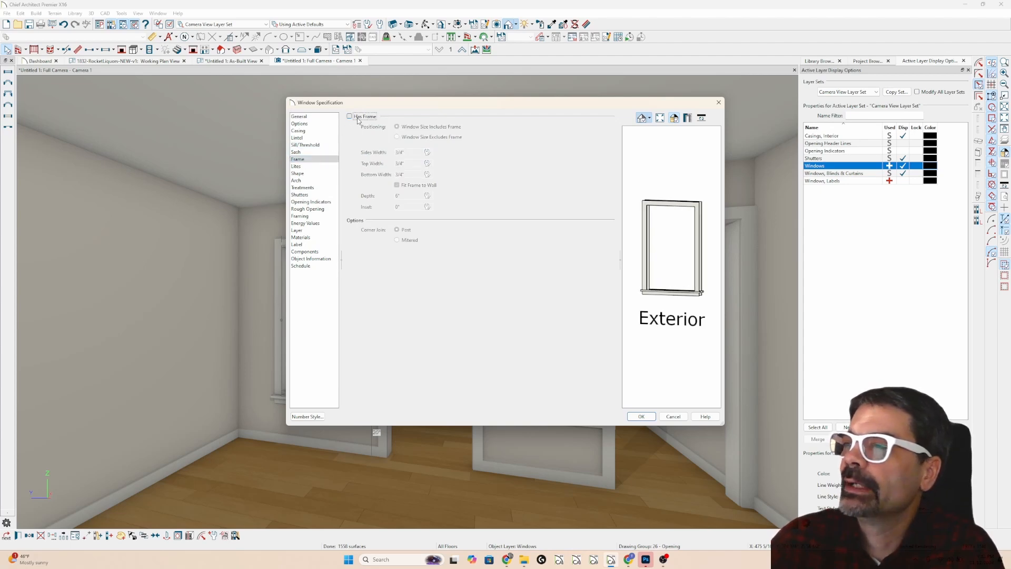
key(Return)
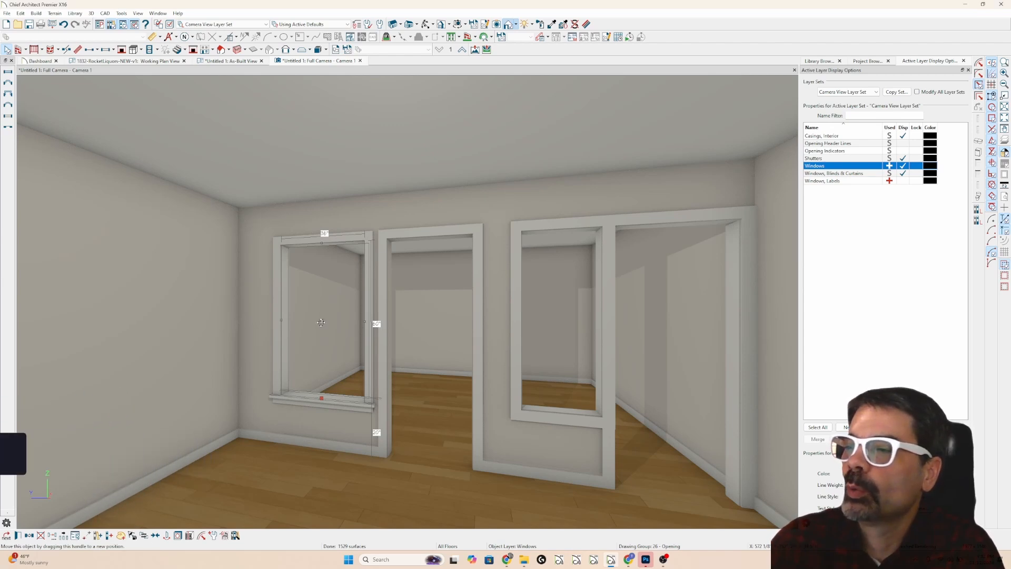
drag(322, 322, 370, 331)
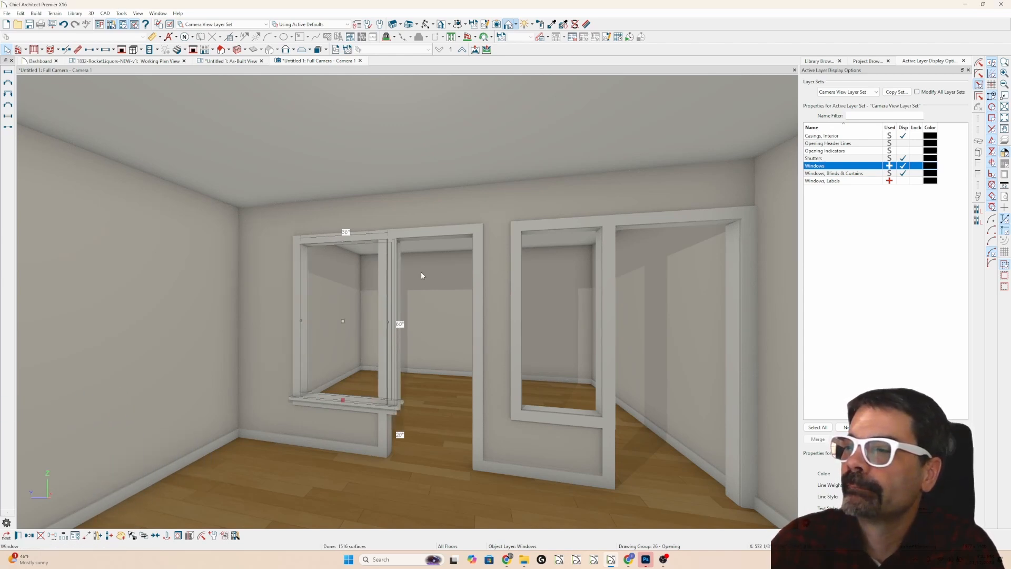
Step: Combine the left pass-through and adjacent doorway into a mulled unit and explode it back into its components
shift+click(427, 237)
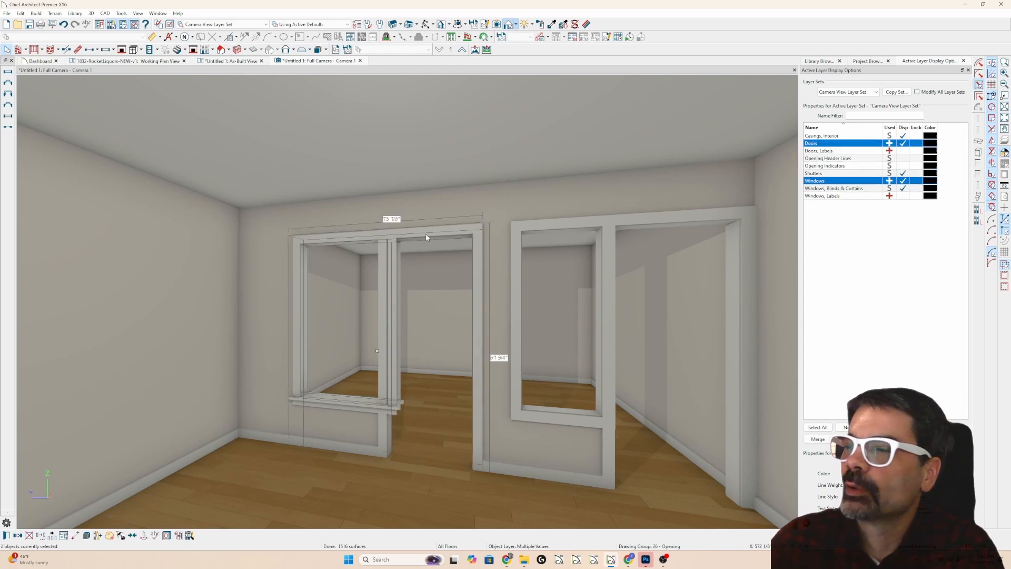
click(87, 535)
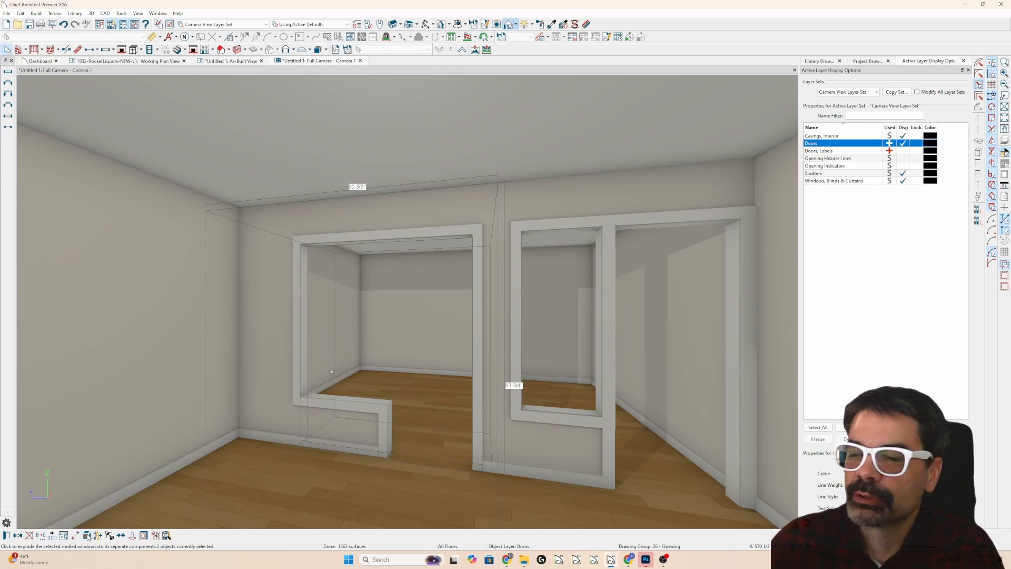
click(87, 536)
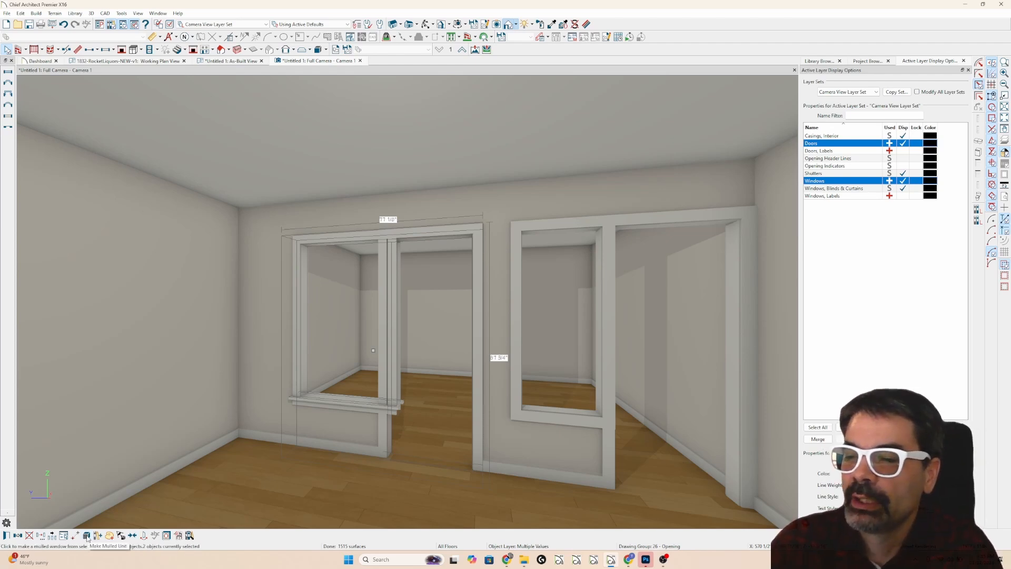
Step: Make a mulled unit from the left pass-through and the doorway it overlaps
click(370, 238)
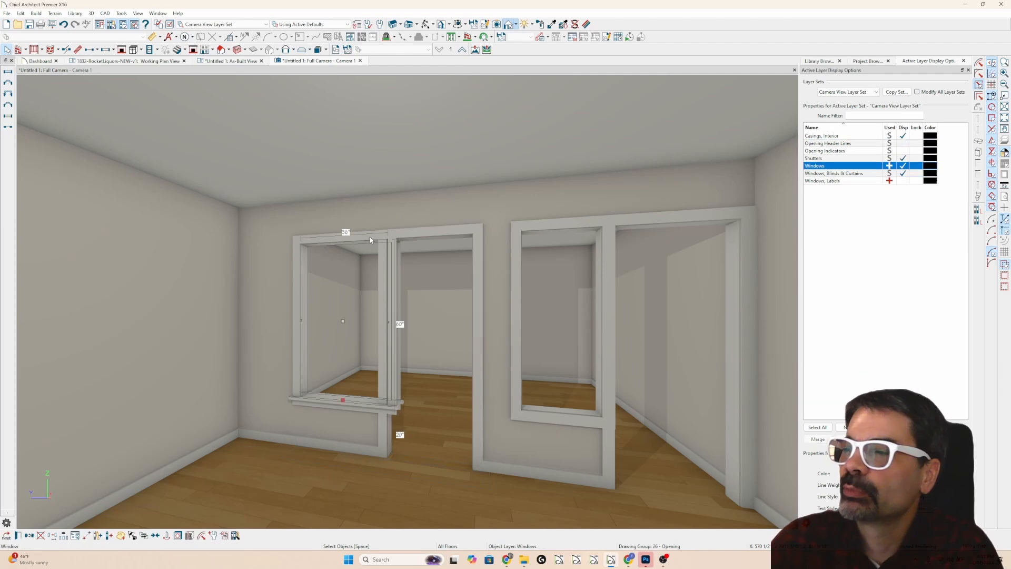
shift+click(411, 238)
right_click(412, 238)
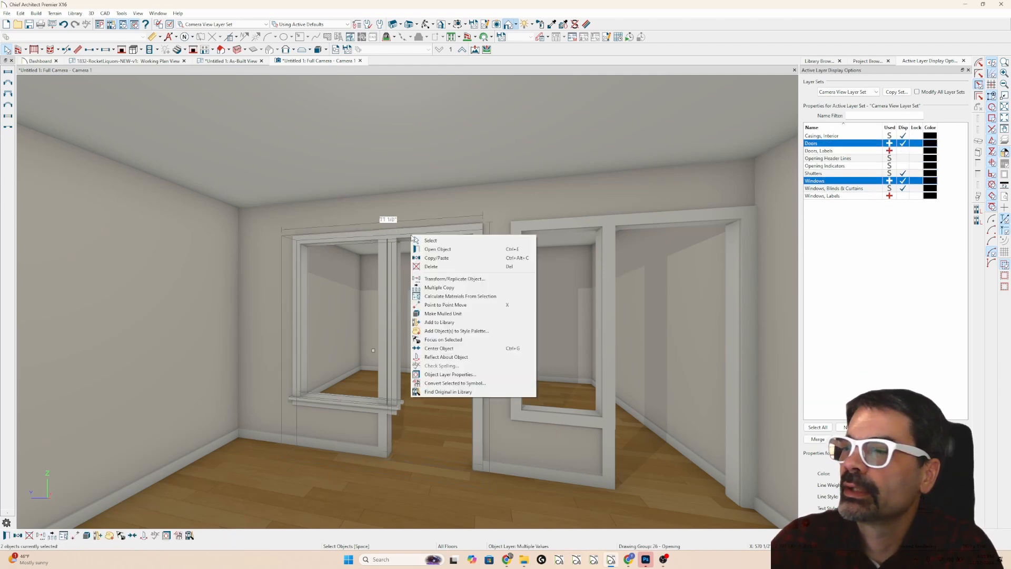
click(352, 237)
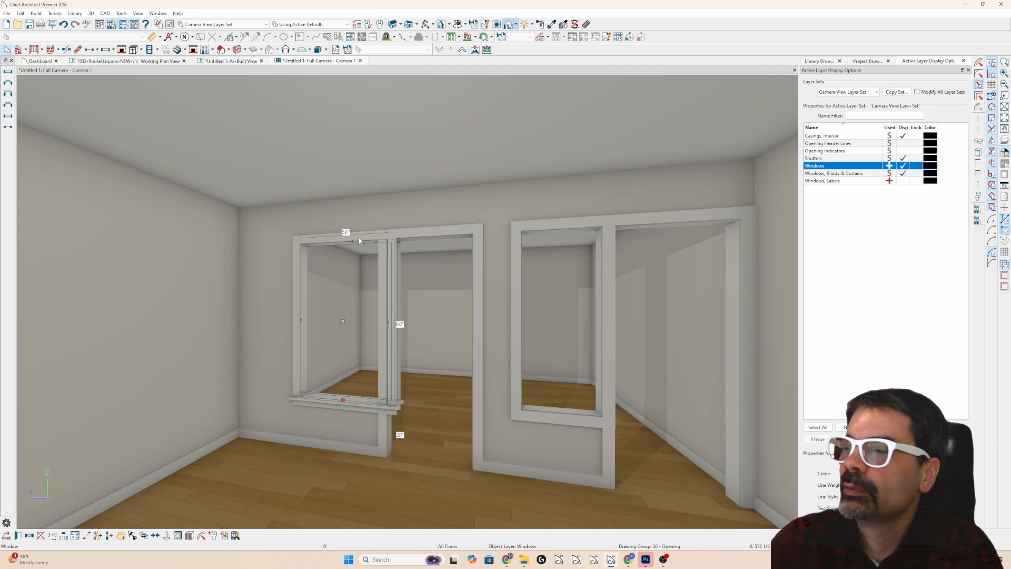
shift+click(422, 236)
right_click(422, 235)
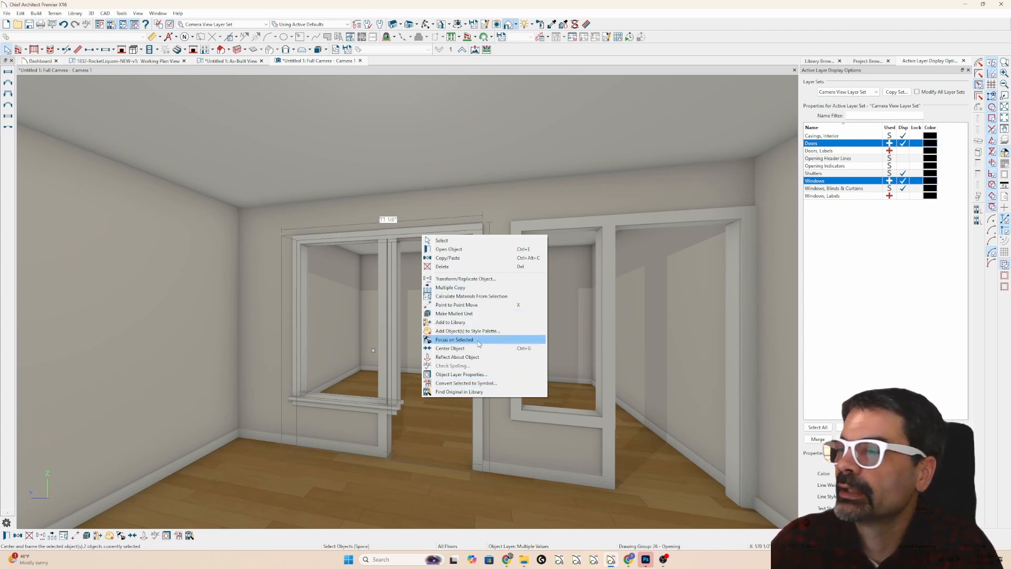
click(456, 314)
key(Escape)
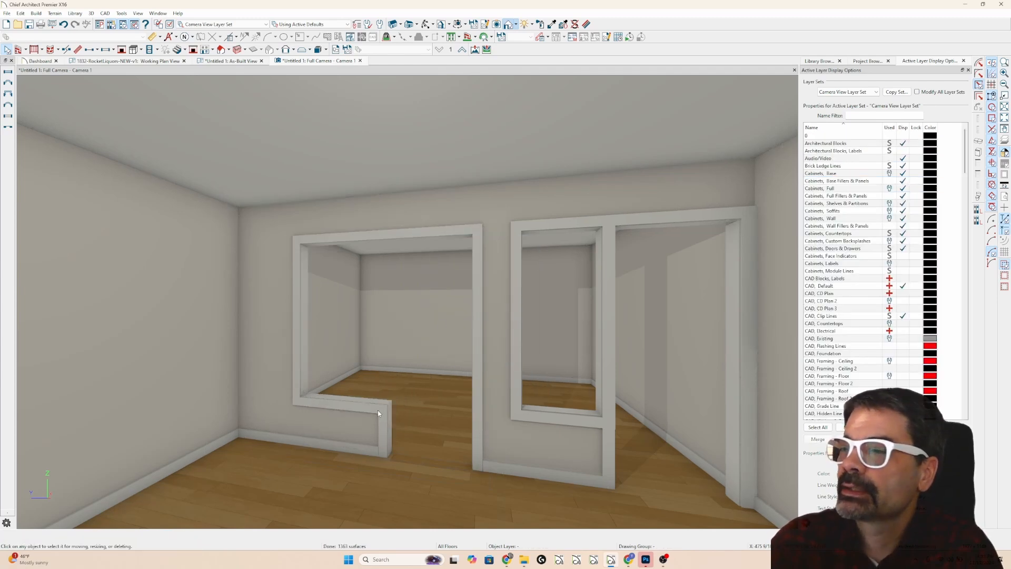
Step: Lower the raised doorway's bottom to about 19 1/2" above the floor and shift the opening slightly left along the wall
click(545, 230)
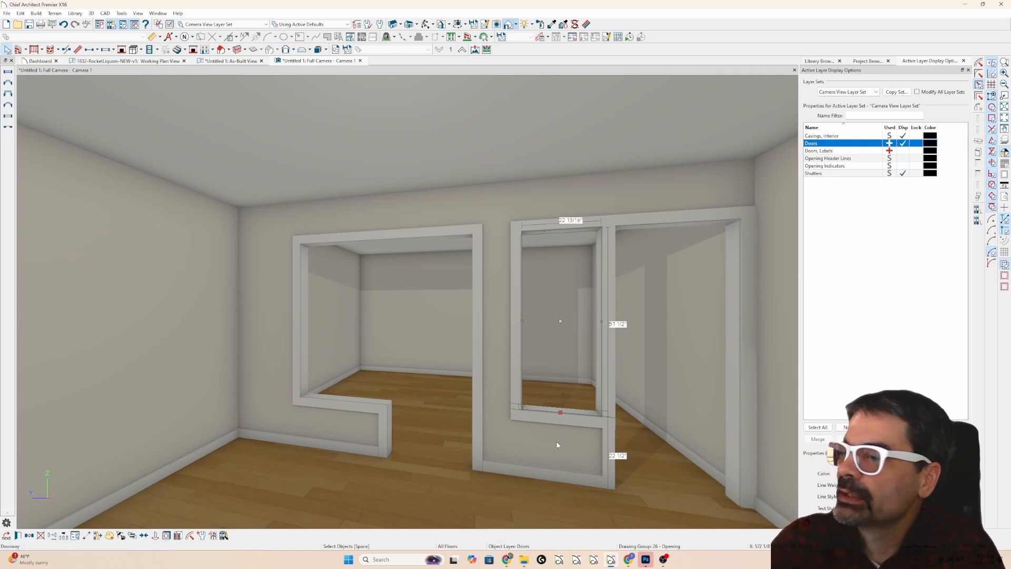
drag(560, 412, 561, 421)
drag(566, 326, 578, 326)
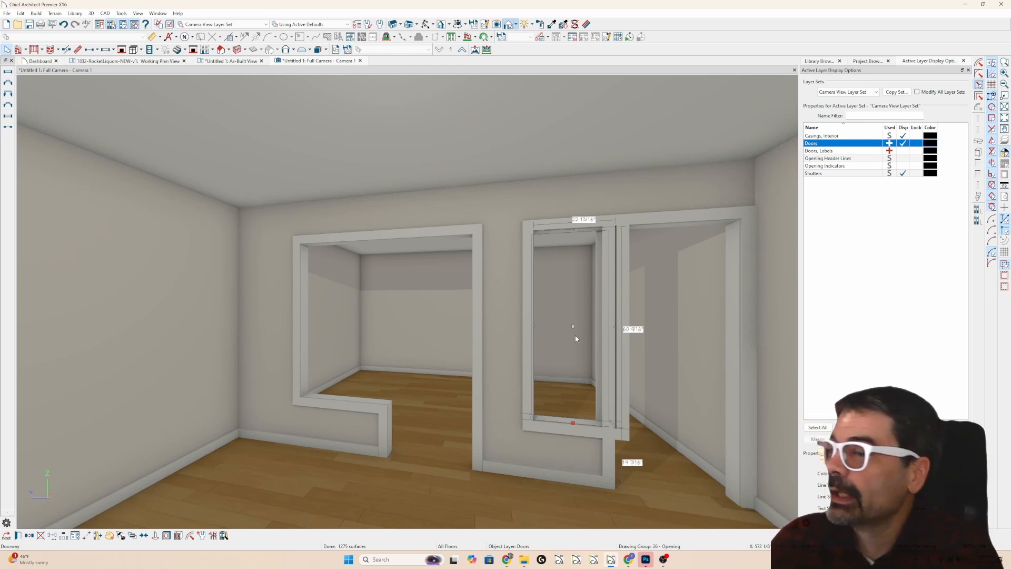
drag(572, 327, 549, 326)
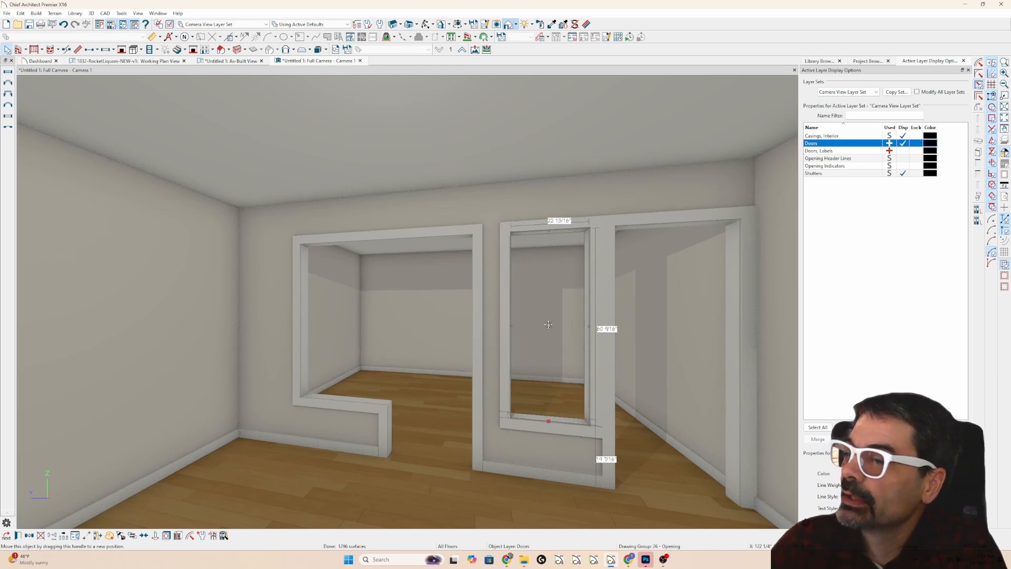
Step: Change the minimum separation in the window defaults and select the raised doorway next to the mulled opening
click(105, 50)
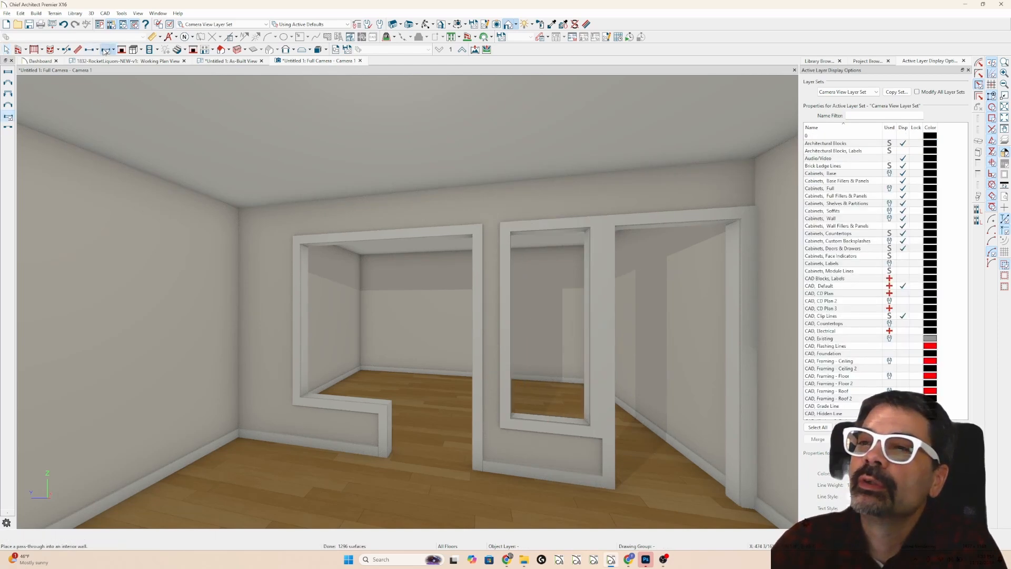
double_click(104, 50)
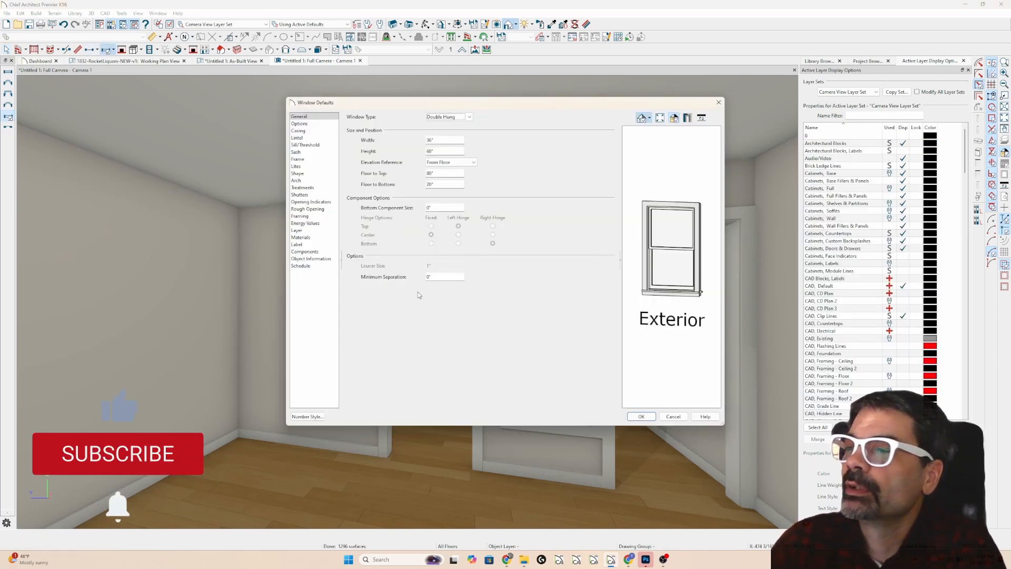
drag(436, 276, 407, 273)
key(Return)
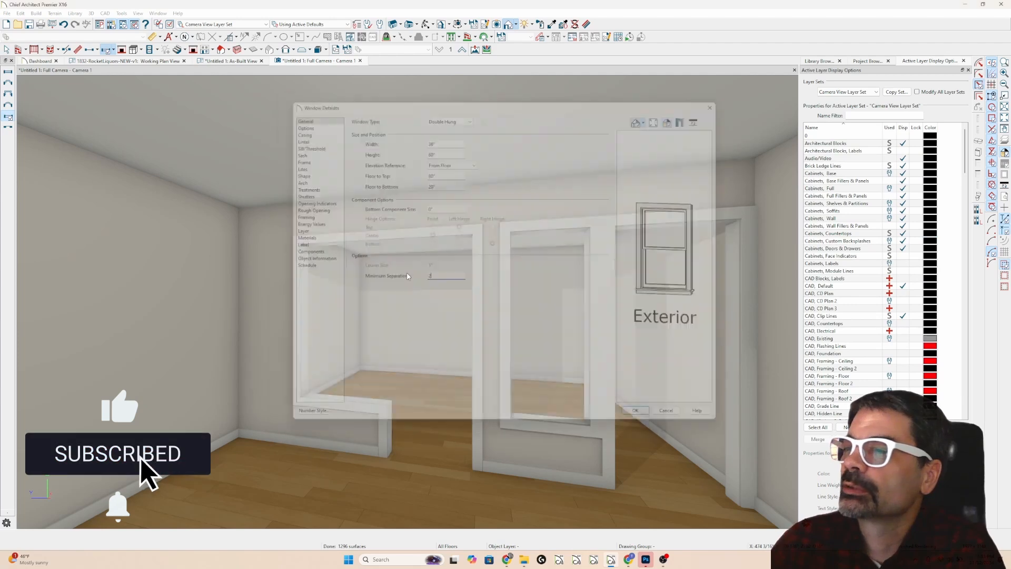
click(535, 232)
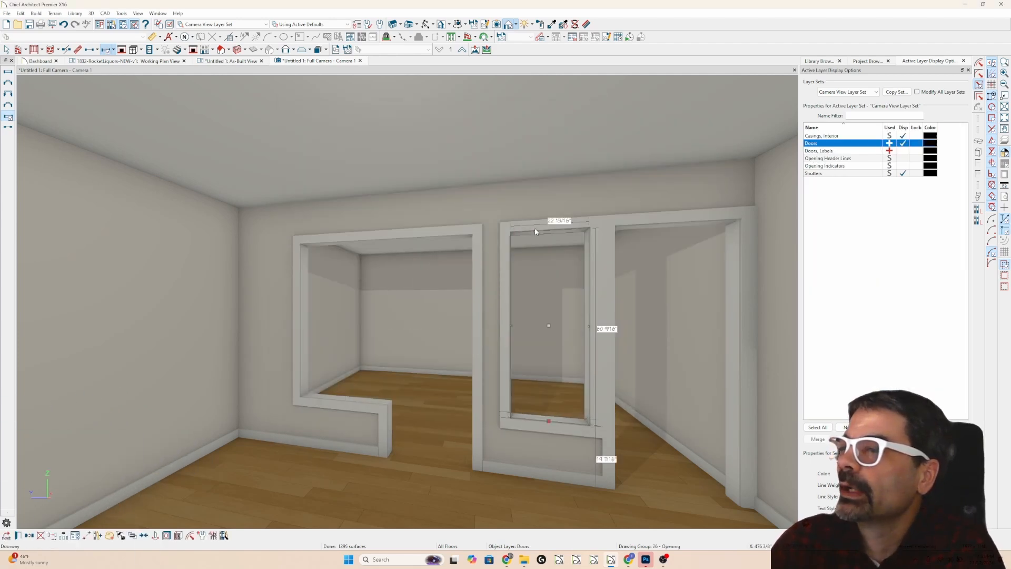
Step: Move the raised doorway slightly right along the wall so it overlaps the adjacent full-height doorway
drag(552, 332, 569, 332)
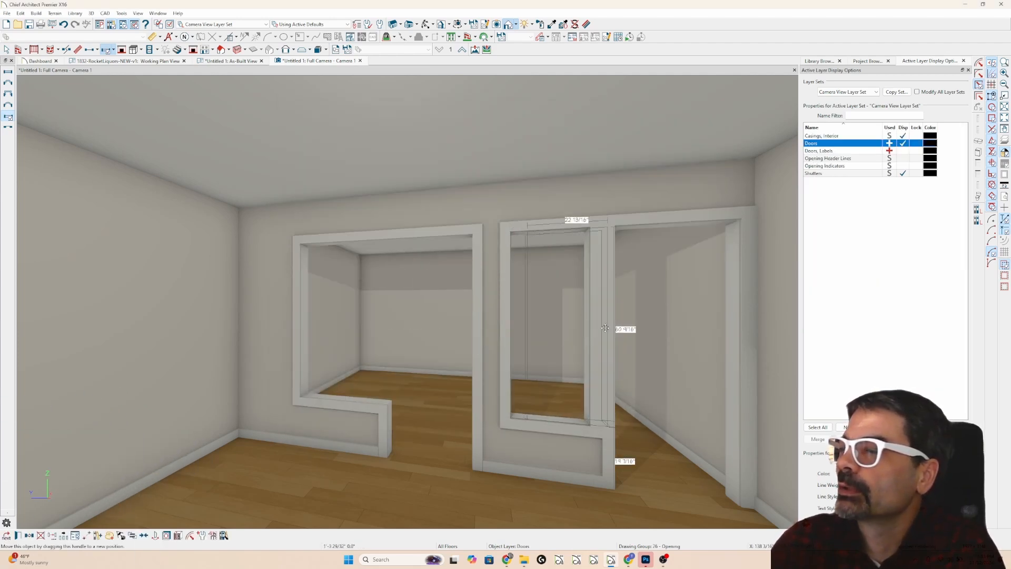
key(Escape)
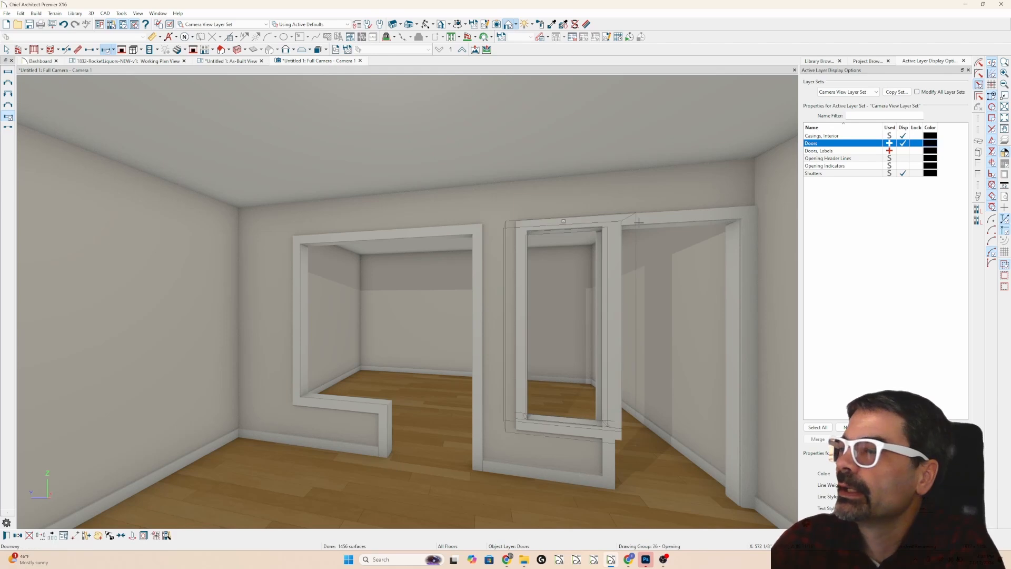
Step: Combine the raised doorway and the full-height doorway it overlaps into a mulled unit and explode it back into its components
click(650, 227)
shift+click(555, 230)
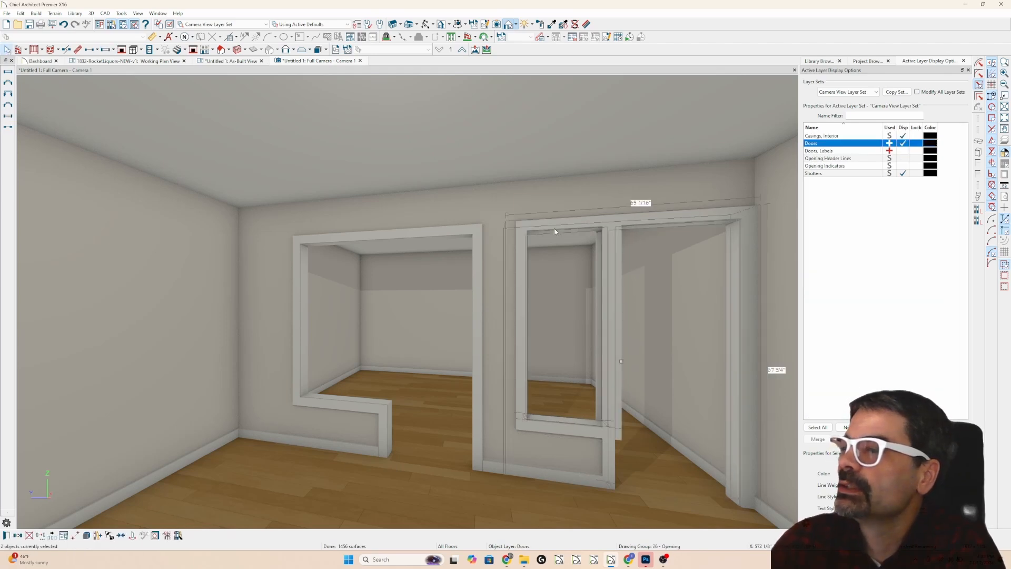
click(87, 535)
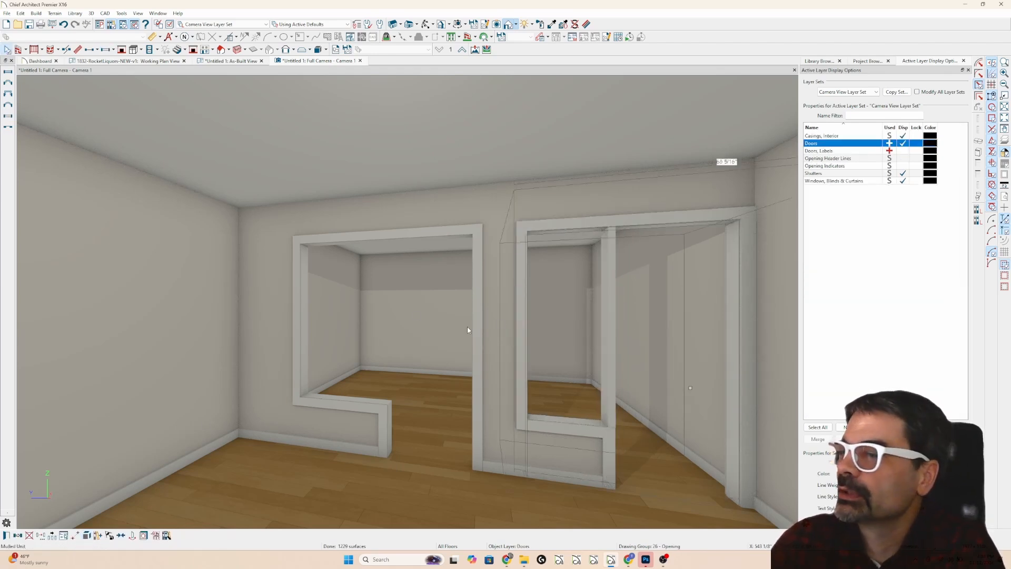
click(555, 230)
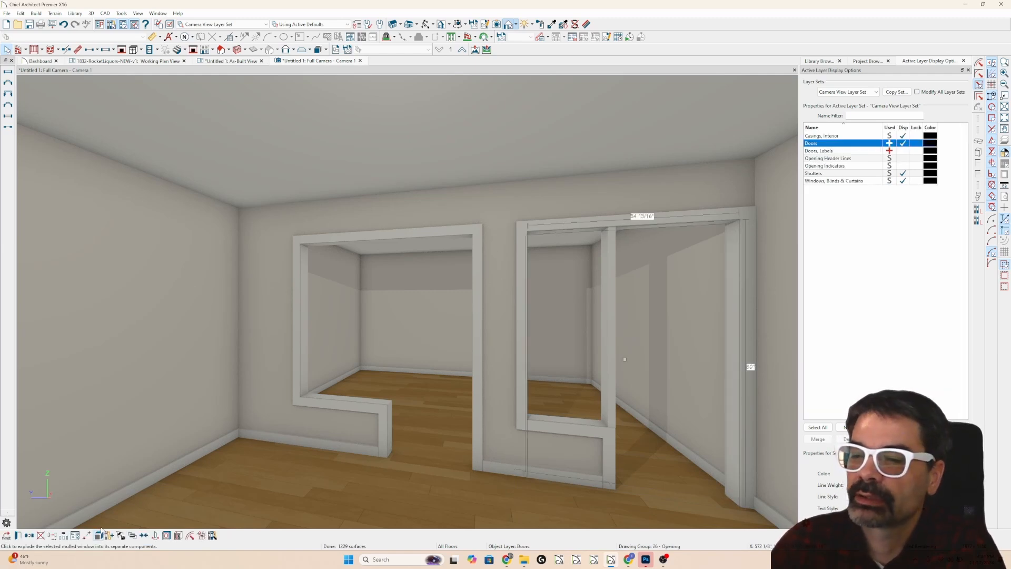
click(101, 533)
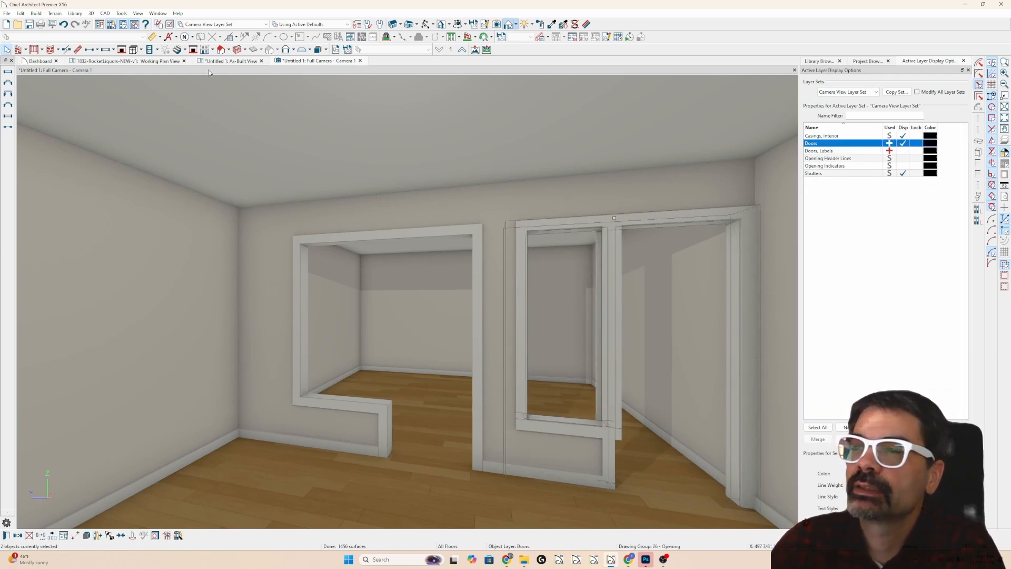
Step: Set the minimum separation in the window defaults to 0
double_click(106, 51)
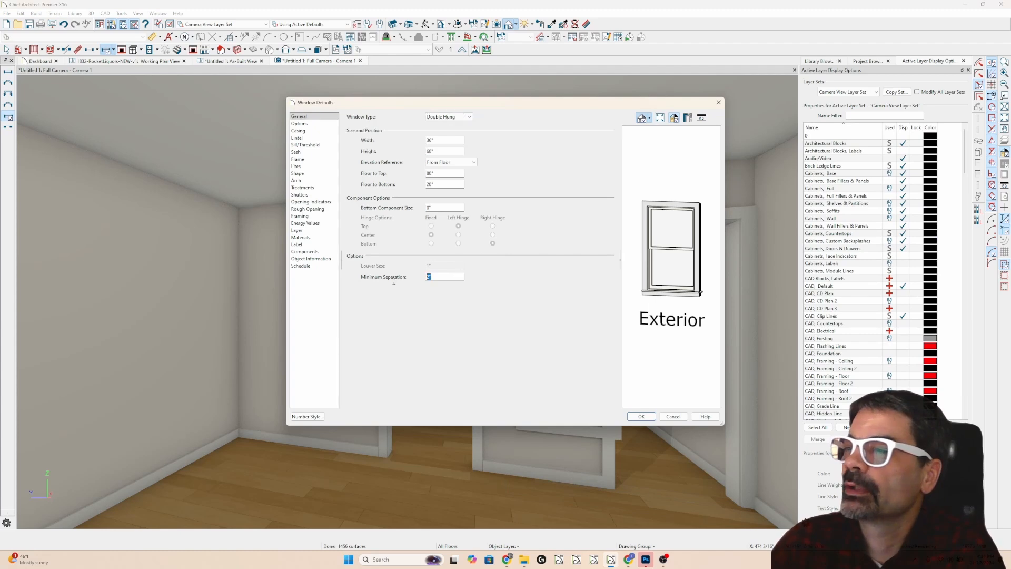
drag(394, 281, 387, 281)
text(0)
key(Return)
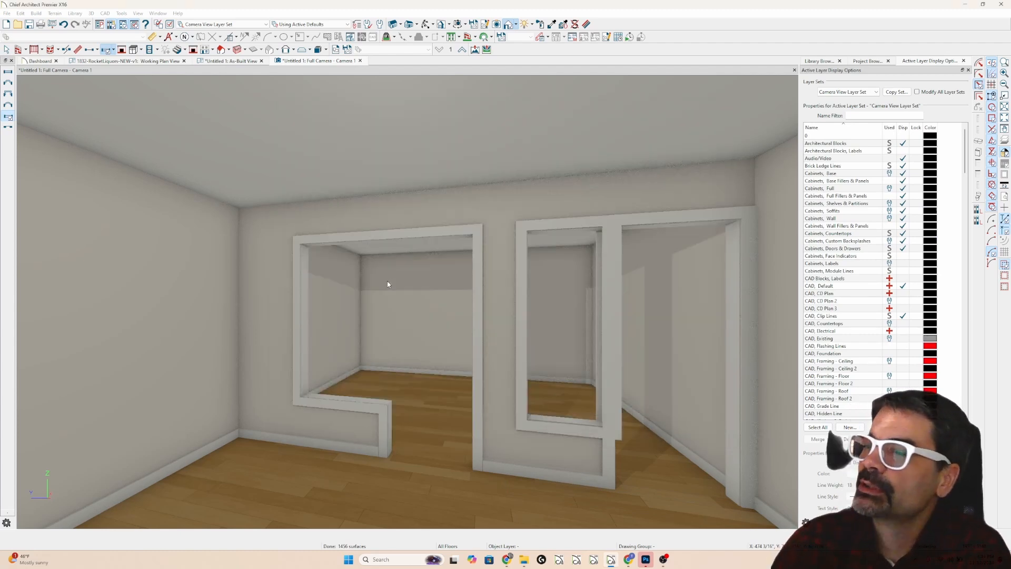
key(space)
Step: Nudge the raised doorway further right into the full-height doorway and make a mulled unit from the two
click(554, 228)
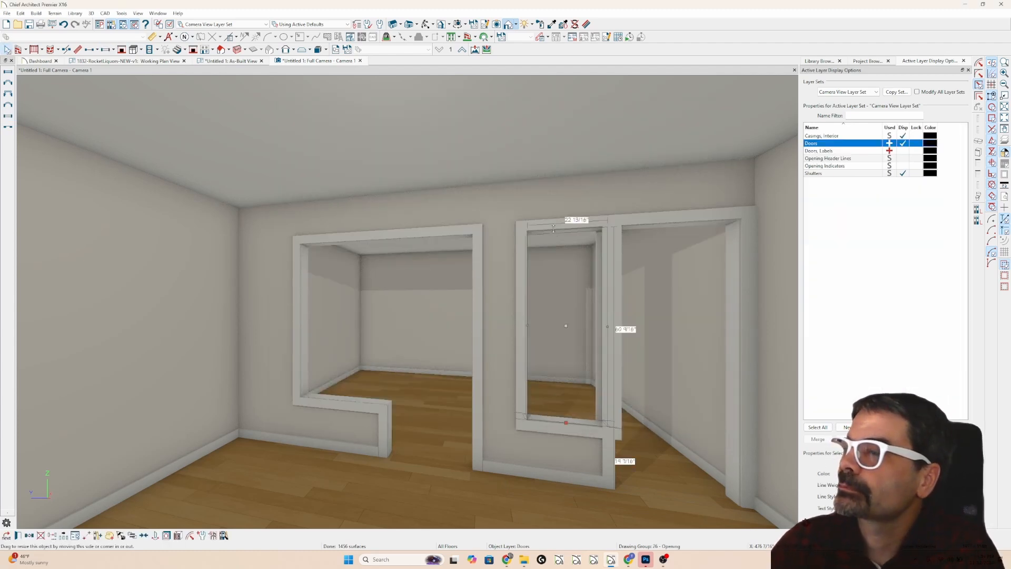
drag(567, 325, 606, 326)
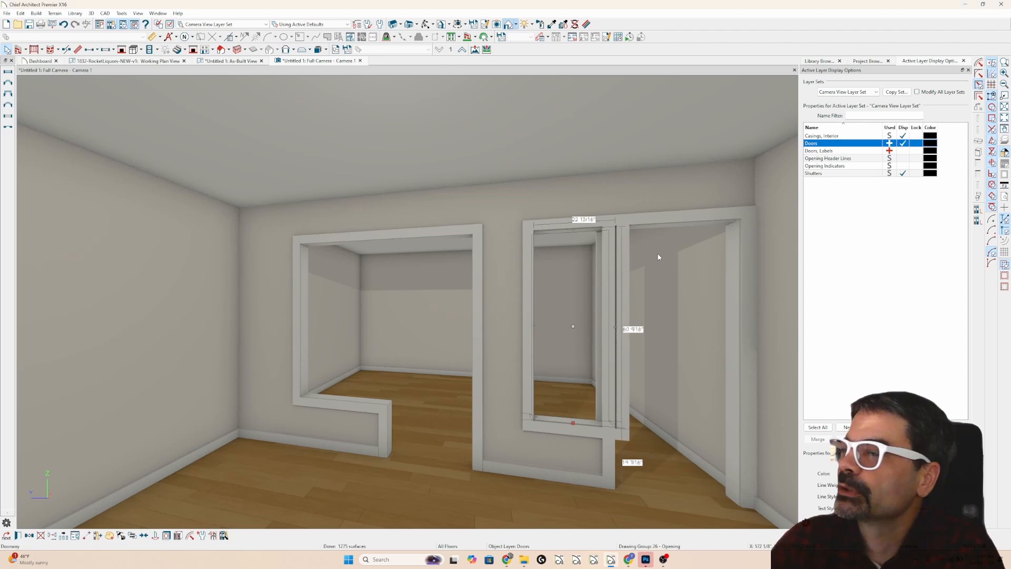
shift+click(658, 223)
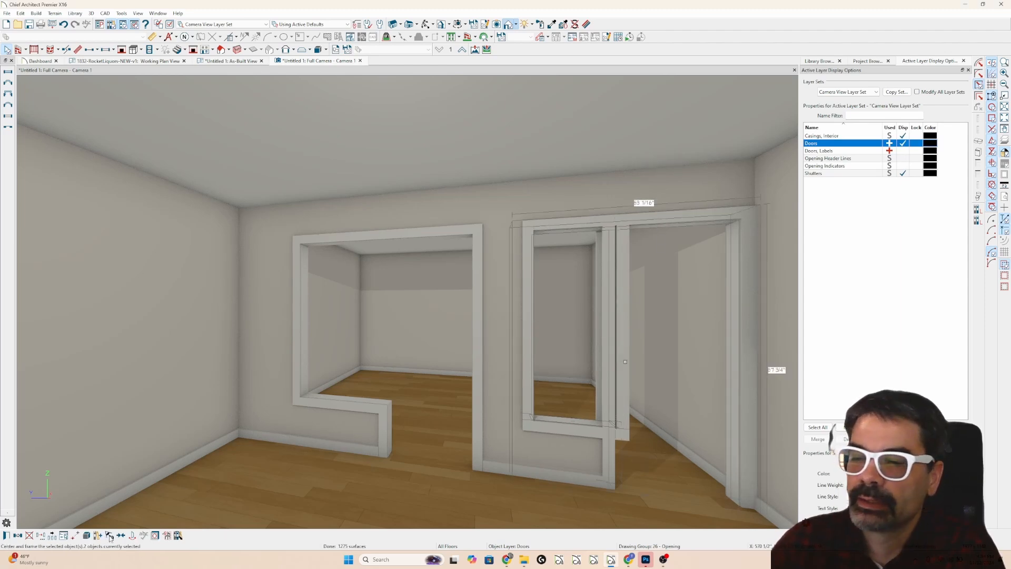
click(87, 535)
key(Escape)
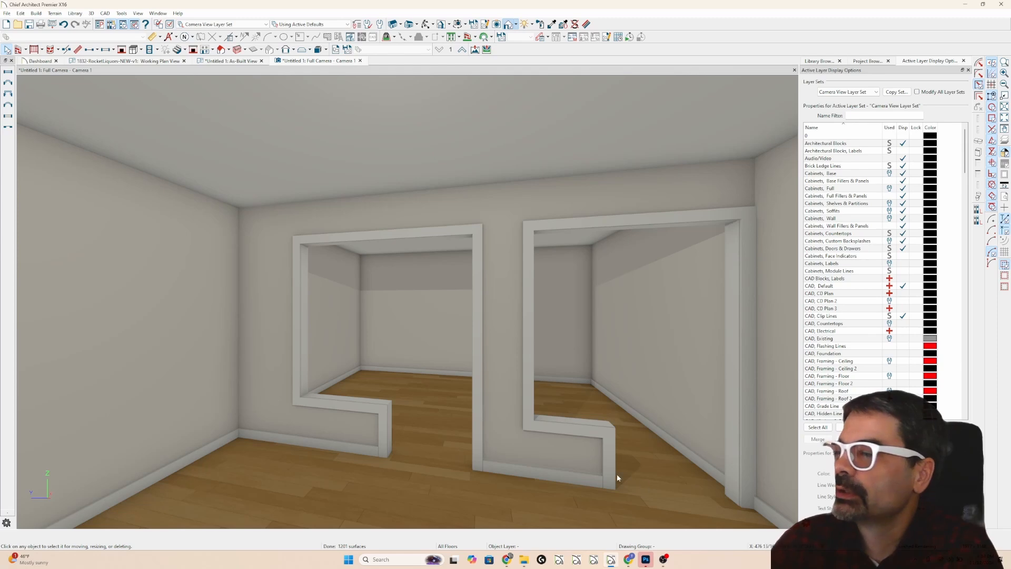
Step: Shift both mulled openings slightly left along the wall
click(575, 424)
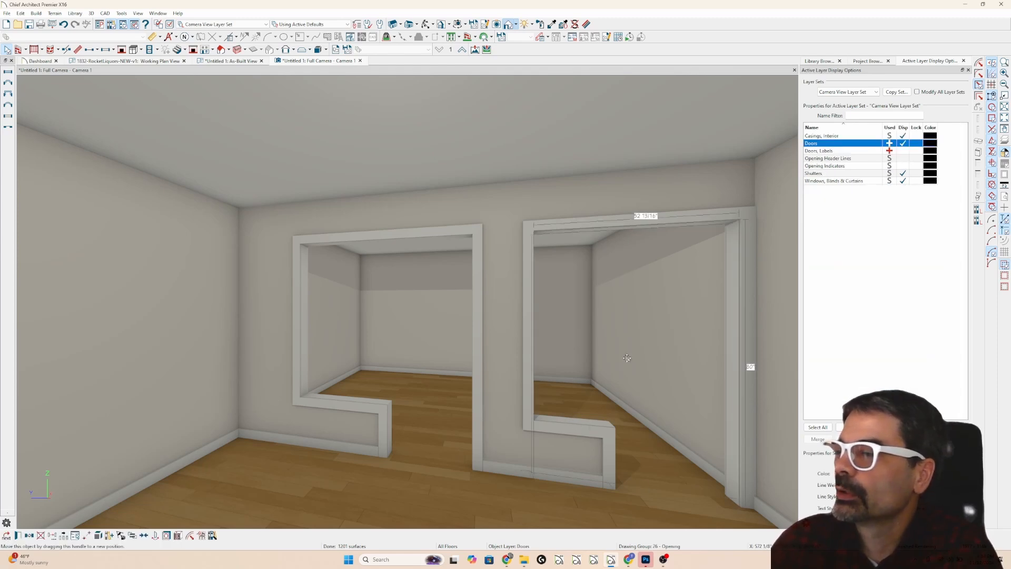
drag(628, 359, 611, 358)
click(476, 368)
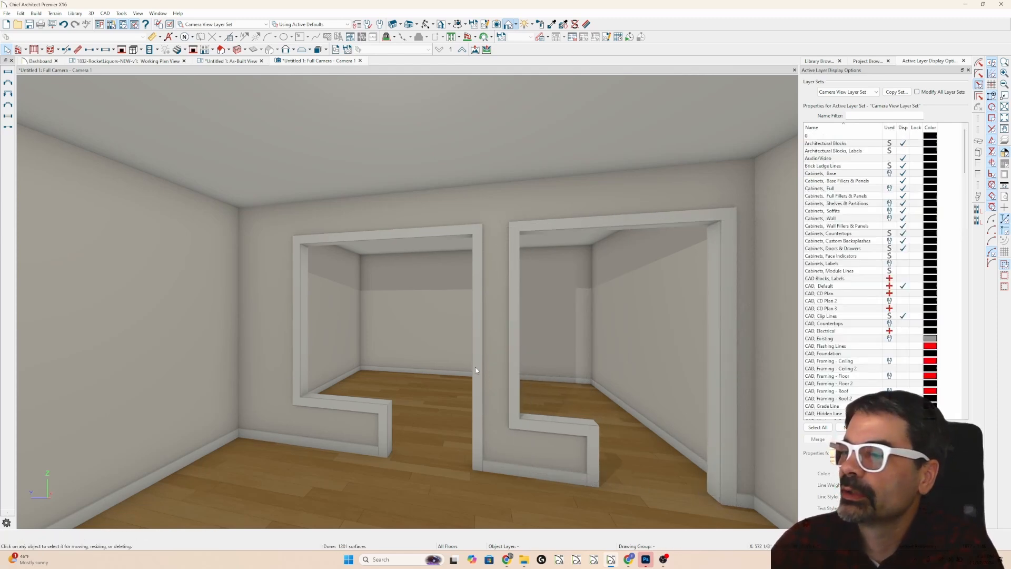
drag(394, 360, 355, 383)
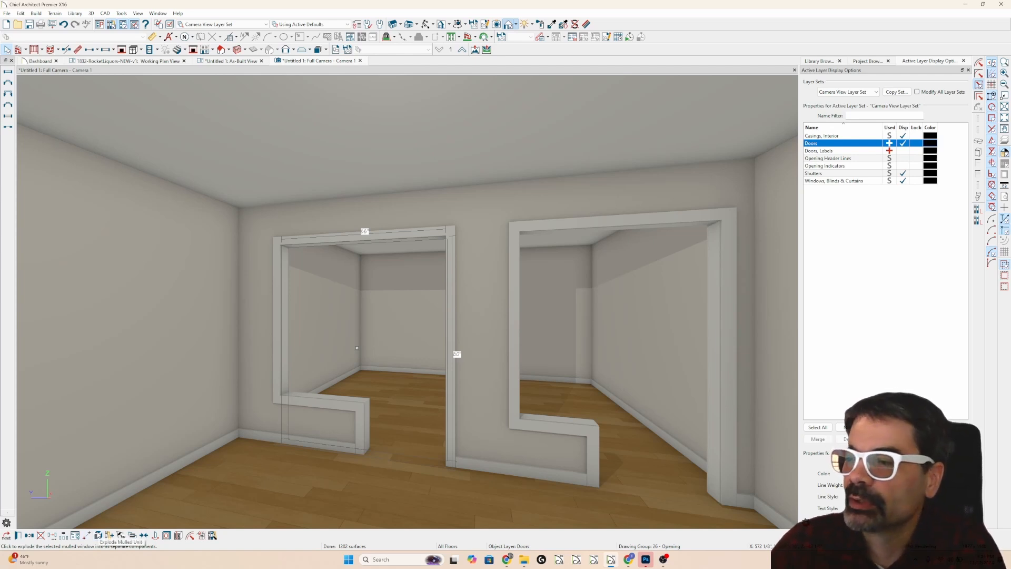
Step: Explode the left mulled opening, recombine its pass-through and doorway, and undo the recombination
click(98, 535)
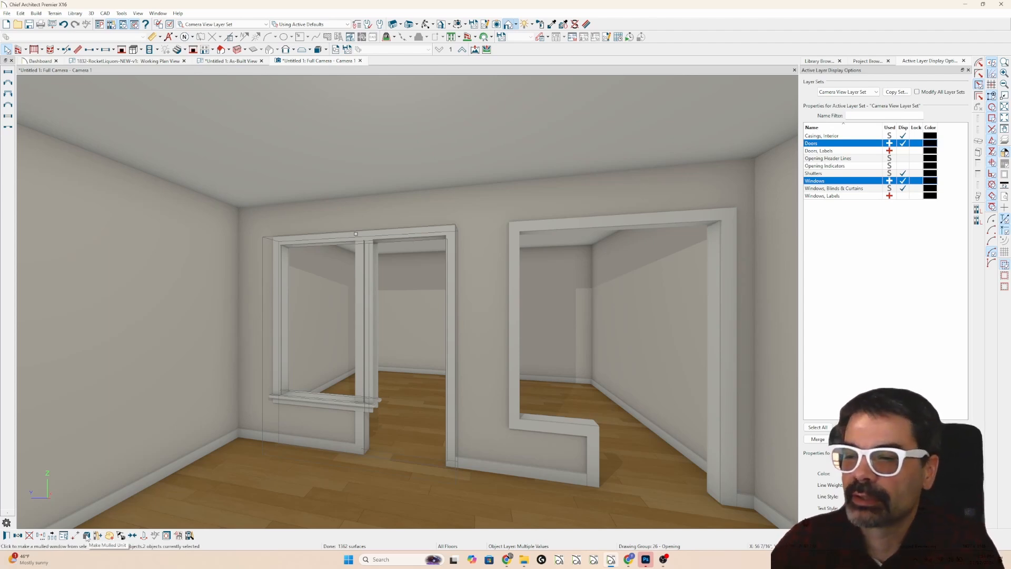
key(Delete)
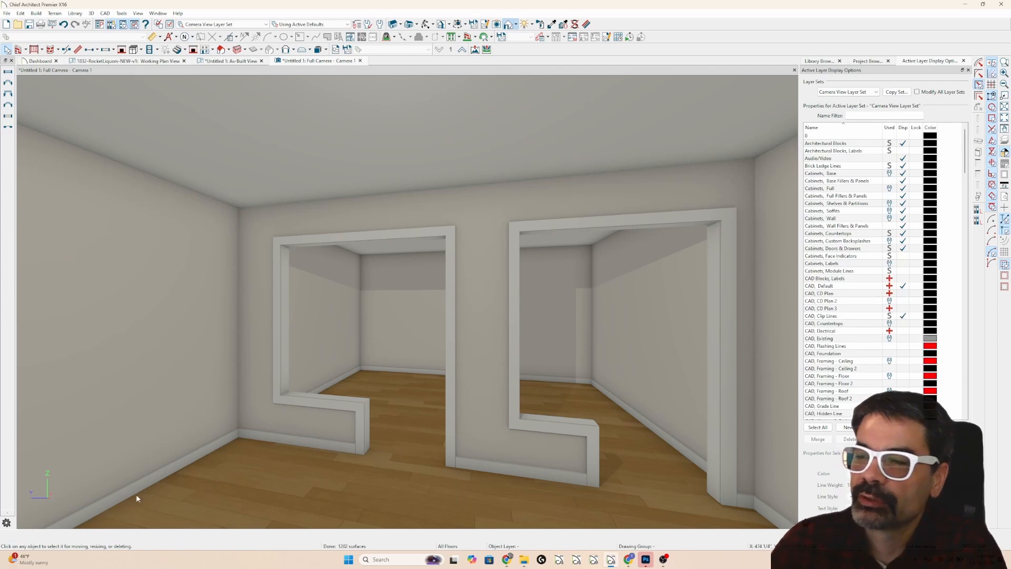
click(283, 259)
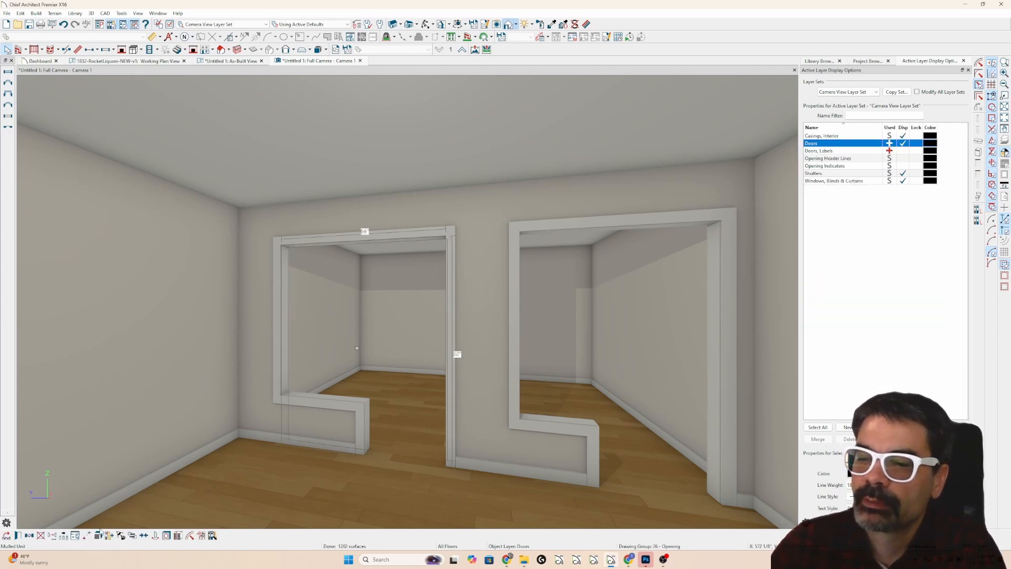
key(ctrl+z)
Step: Turn on Has Frame for the left pass-through in its window specification
click(337, 238)
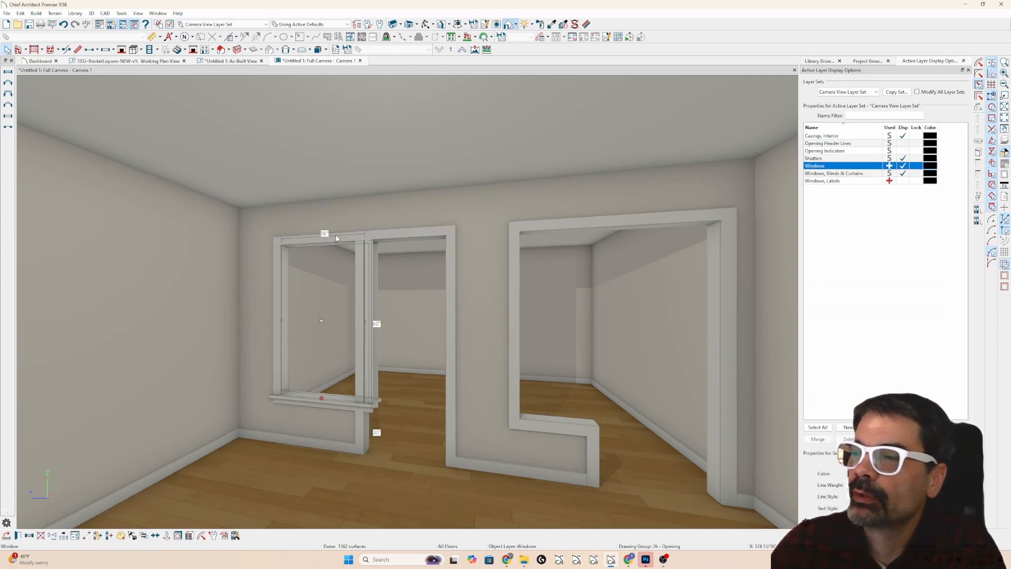
key(ctrl+e)
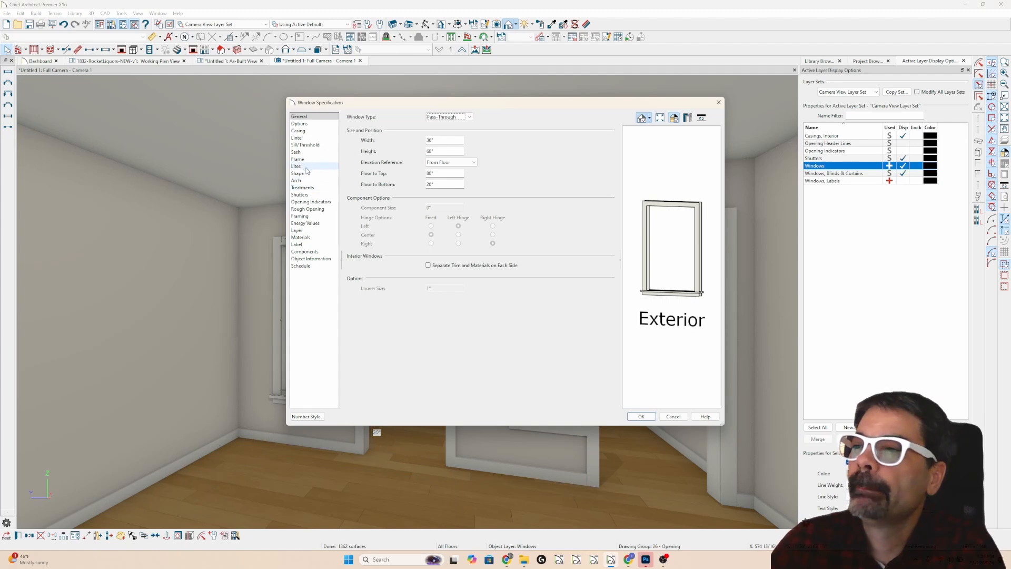
click(298, 159)
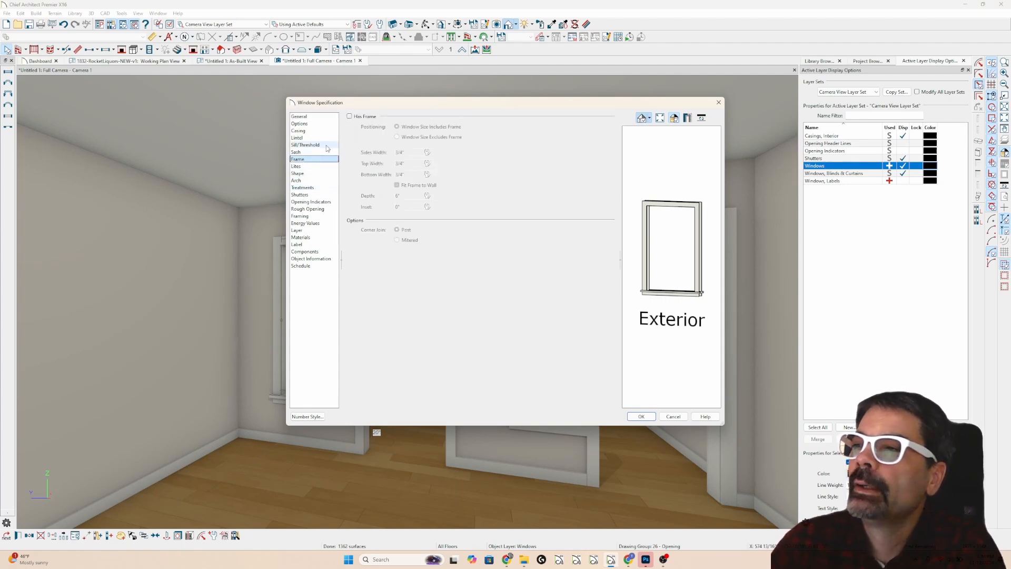
click(362, 117)
key(Return)
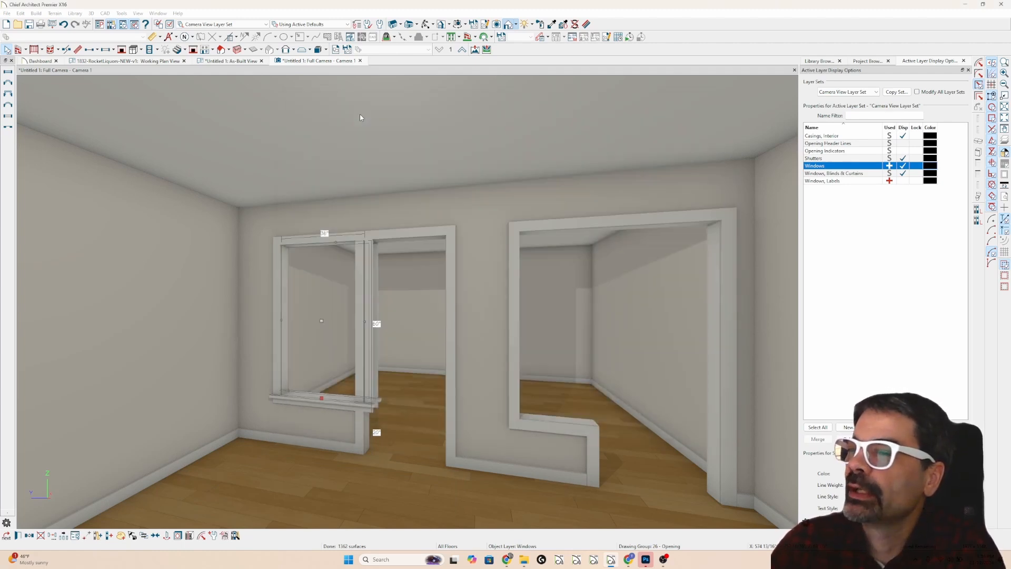
Step: Combine the framed pass-through and its overlapping doorway into a mulled unit, and explode the unit again
shift+click(402, 238)
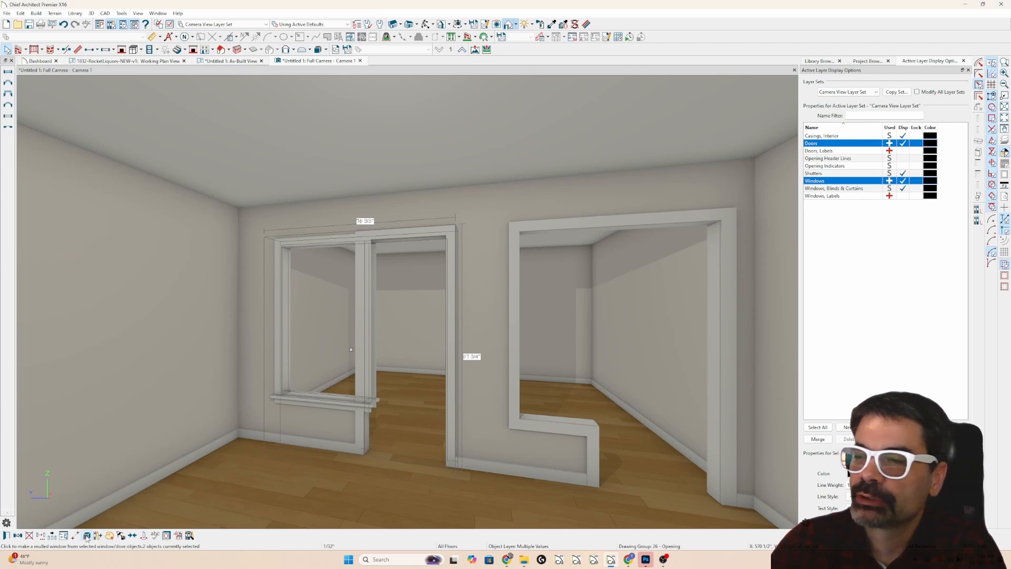
key(Escape)
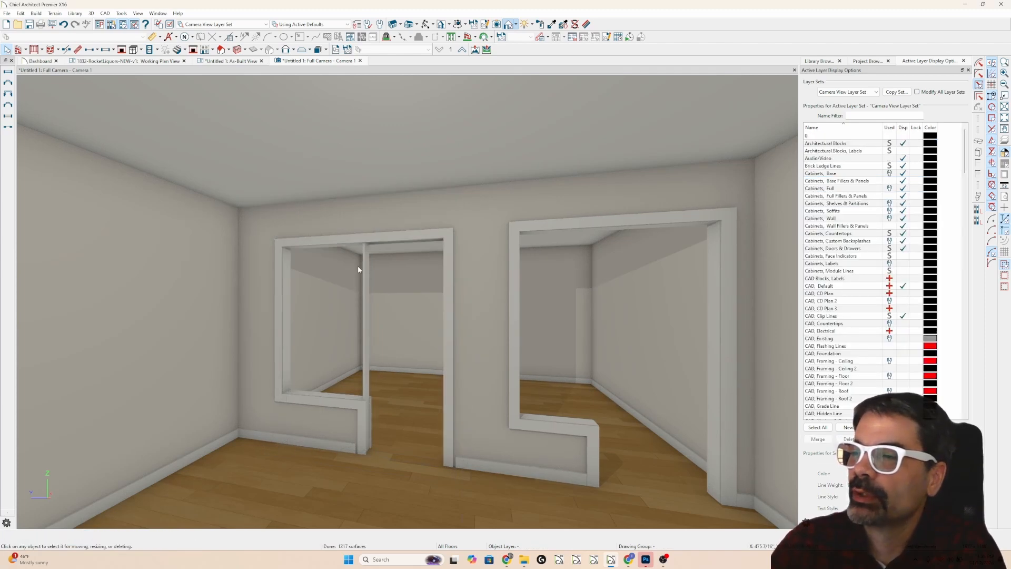
click(361, 243)
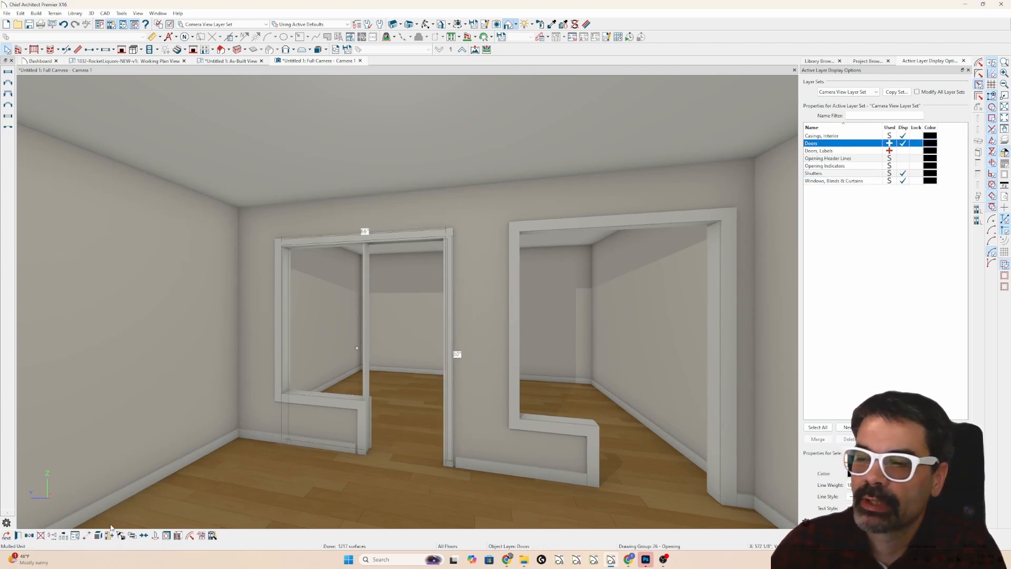
shift+click(318, 298)
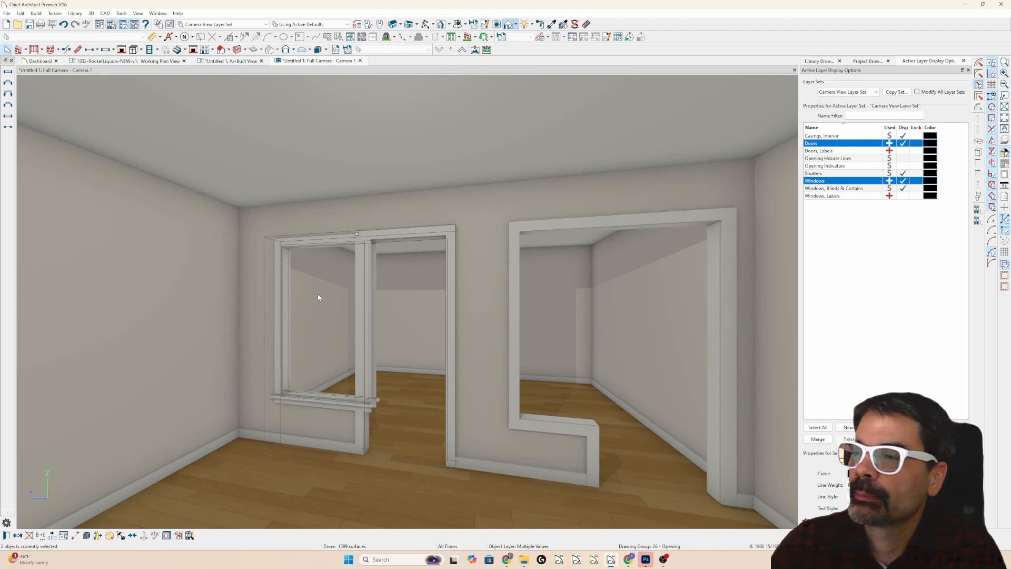
Step: Turn off Has Frame for the left pass-through and make a mulled unit from it and the overlapping doorway
click(338, 242)
double_click(338, 240)
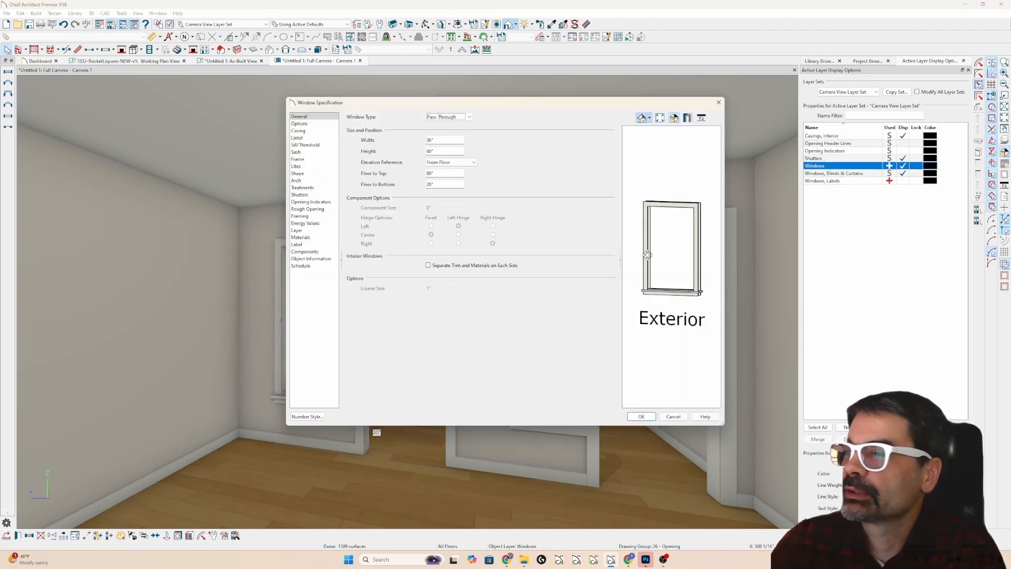
click(311, 159)
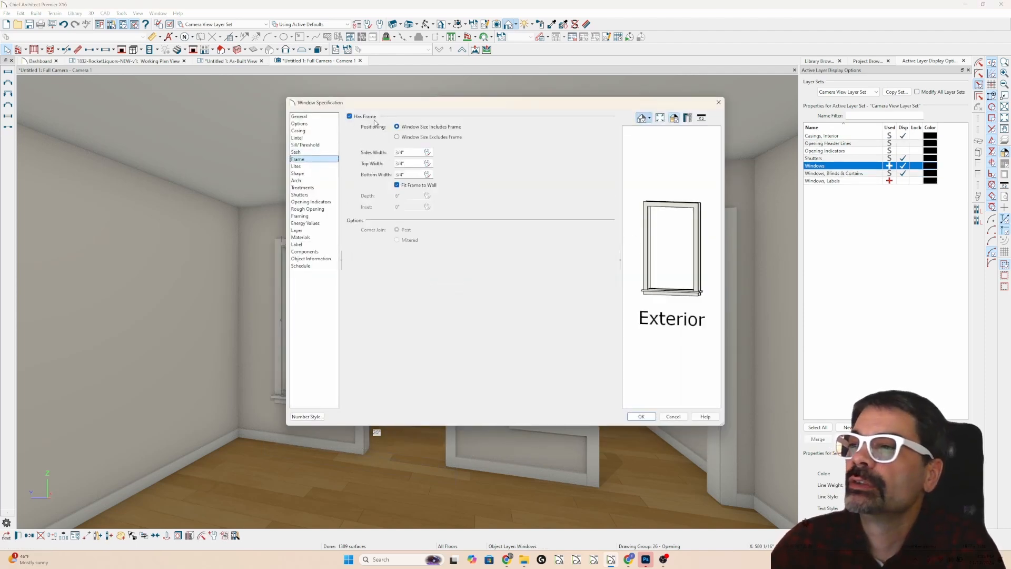
click(373, 116)
key(Return)
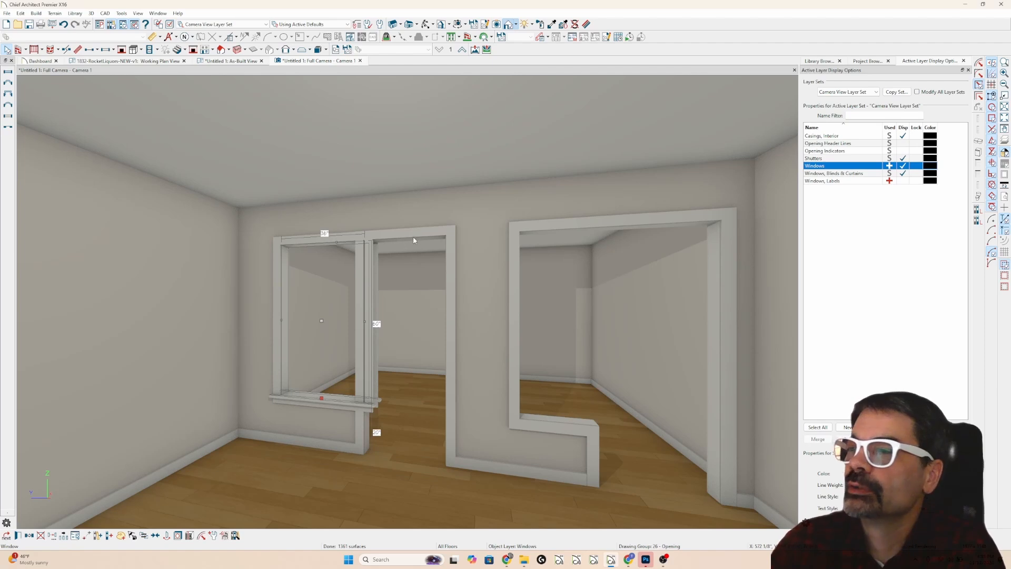
shift+click(415, 237)
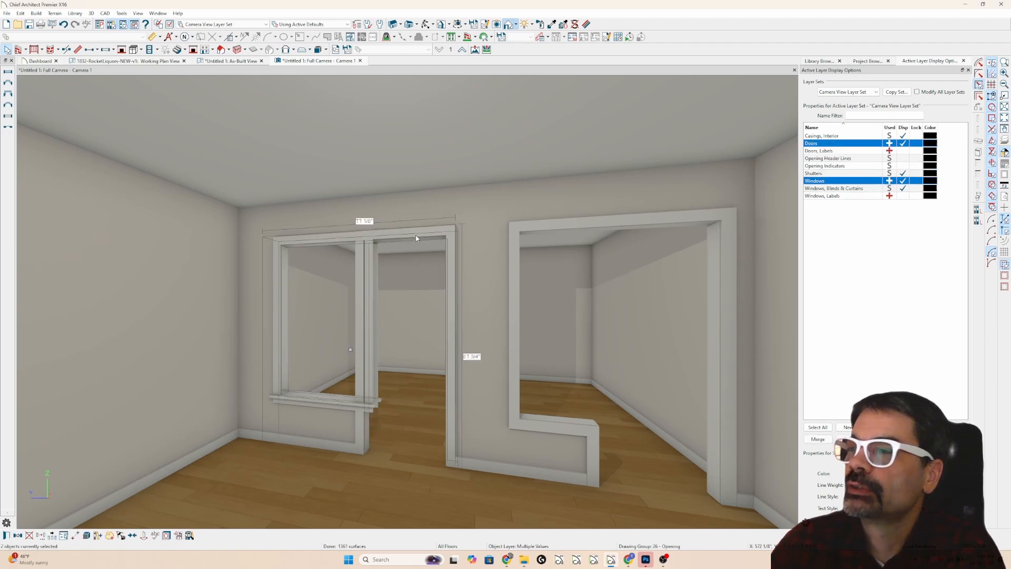
click(87, 535)
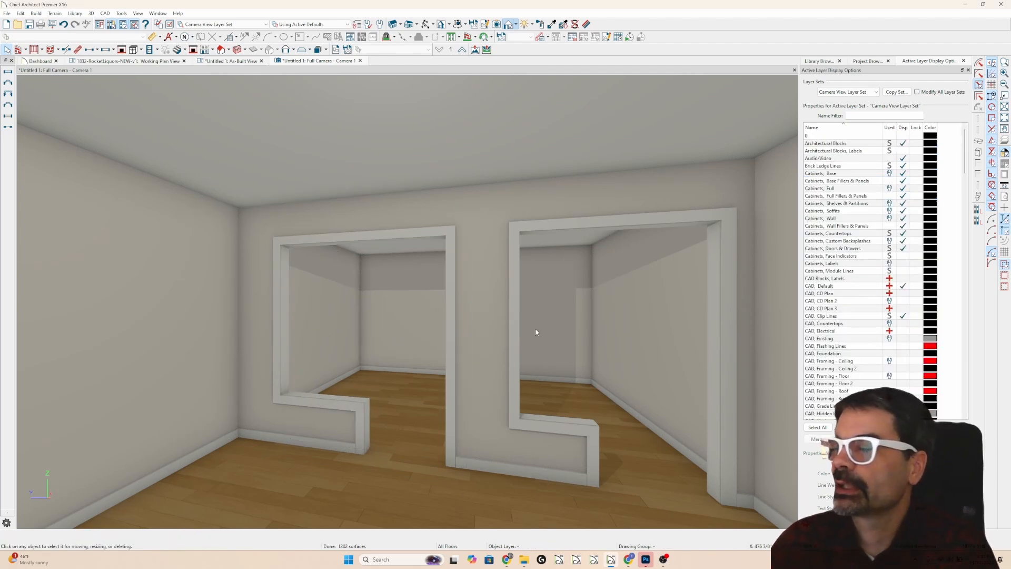